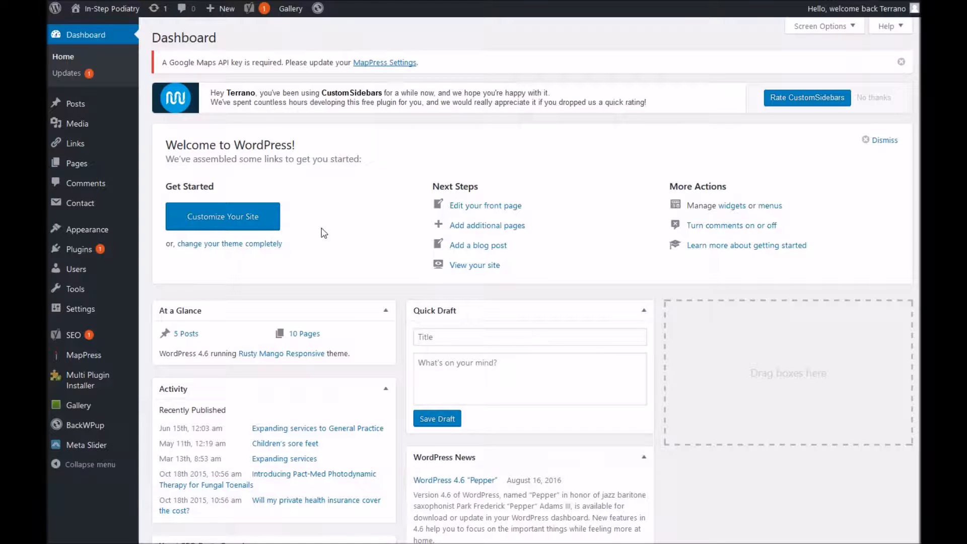
# Step: Open the "Children's sore feet" post for editing from the list of all posts
pyautogui.moveTo(80, 106)
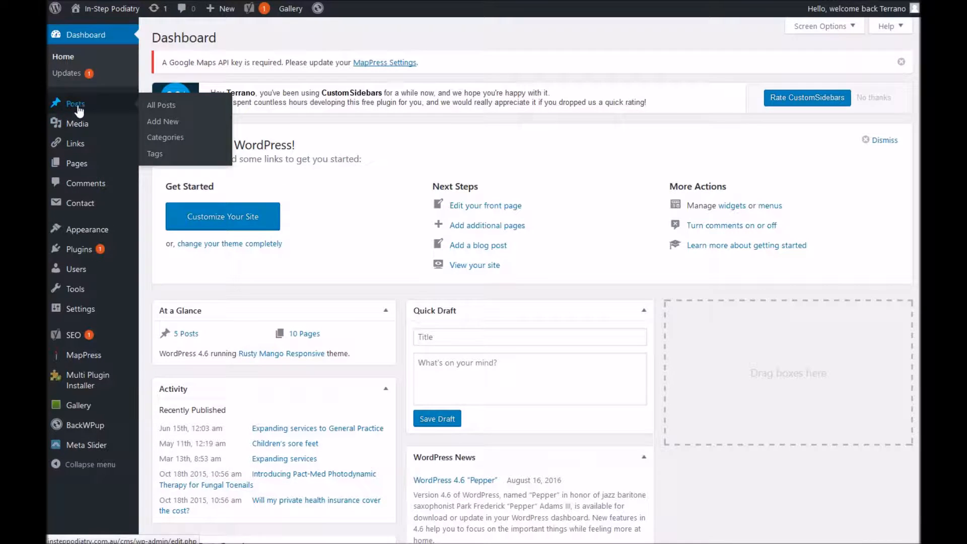
pyautogui.click(75, 106)
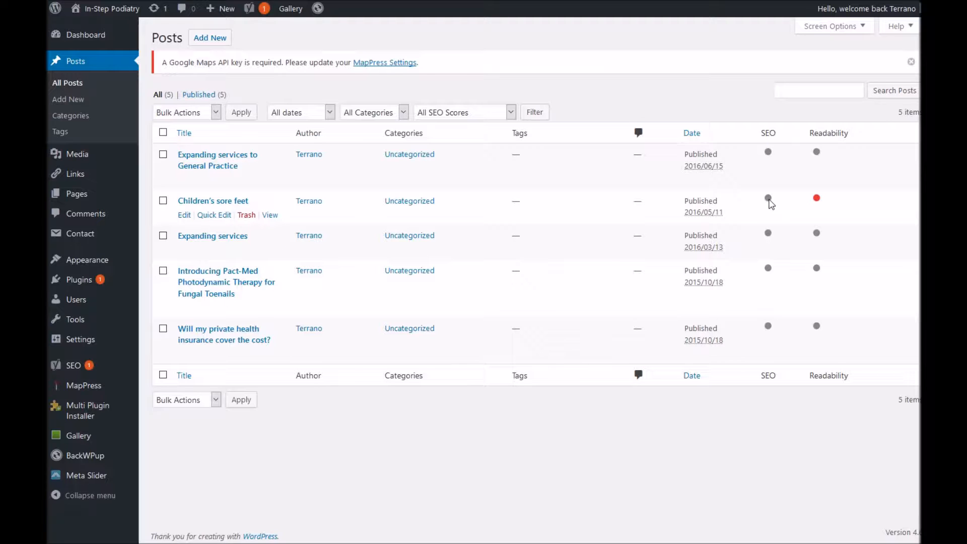
pyautogui.moveTo(769, 200)
pyautogui.click(228, 204)
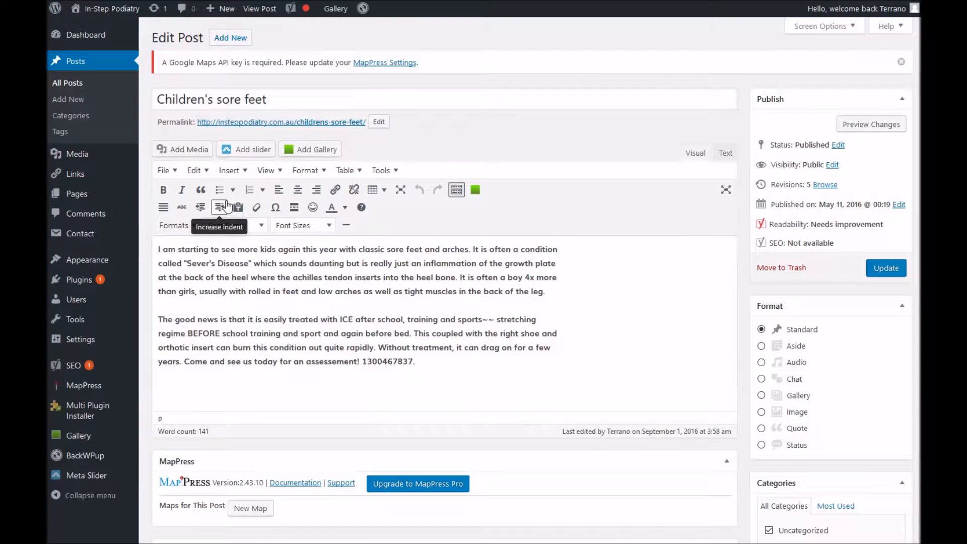
# Step: Set the post's Yoast SEO focus keyword to "sore feet"
pyautogui.scroll(-2, 387, 330)
pyautogui.scroll(2, 392, 287)
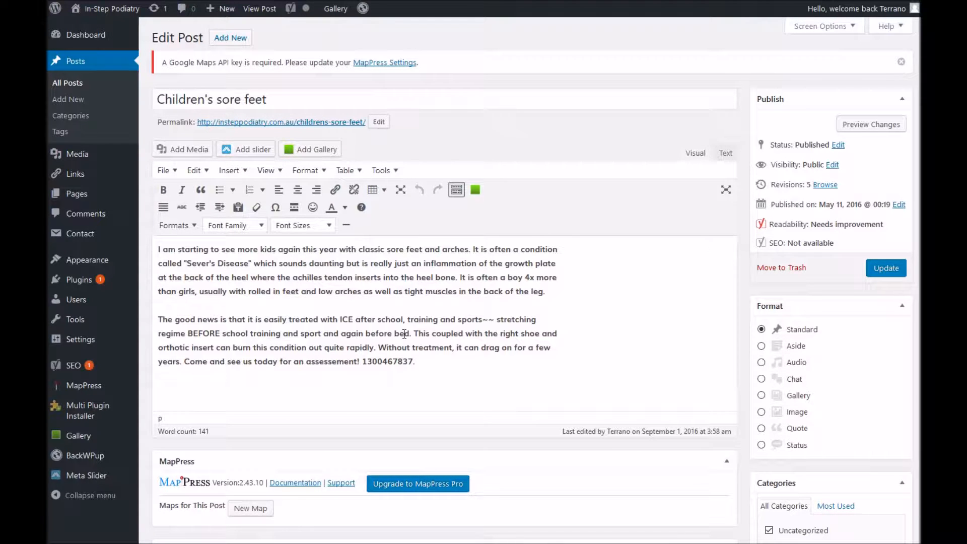
pyautogui.scroll(-7, 413, 302)
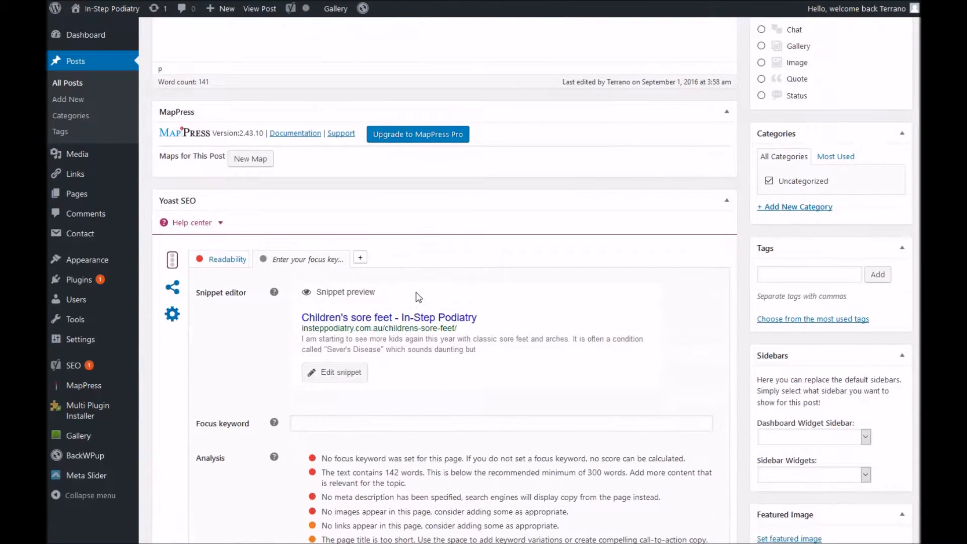
pyautogui.scroll(-2, 418, 297)
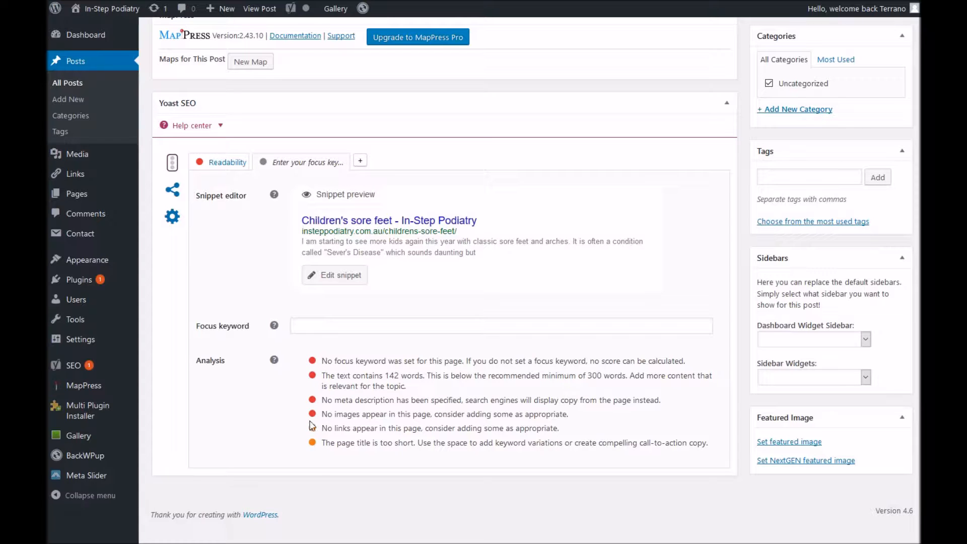
pyautogui.scroll(8, 432, 307)
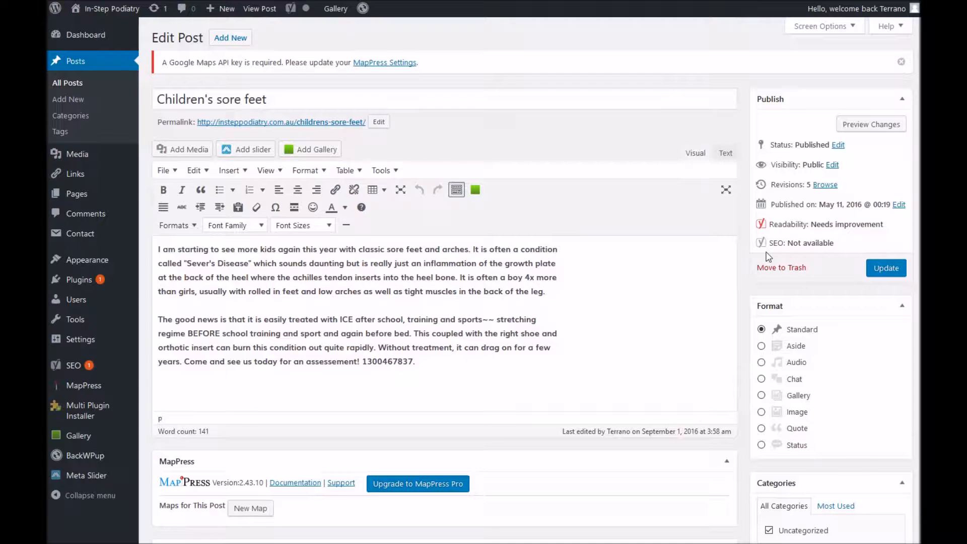
pyautogui.scroll(-9, 766, 303)
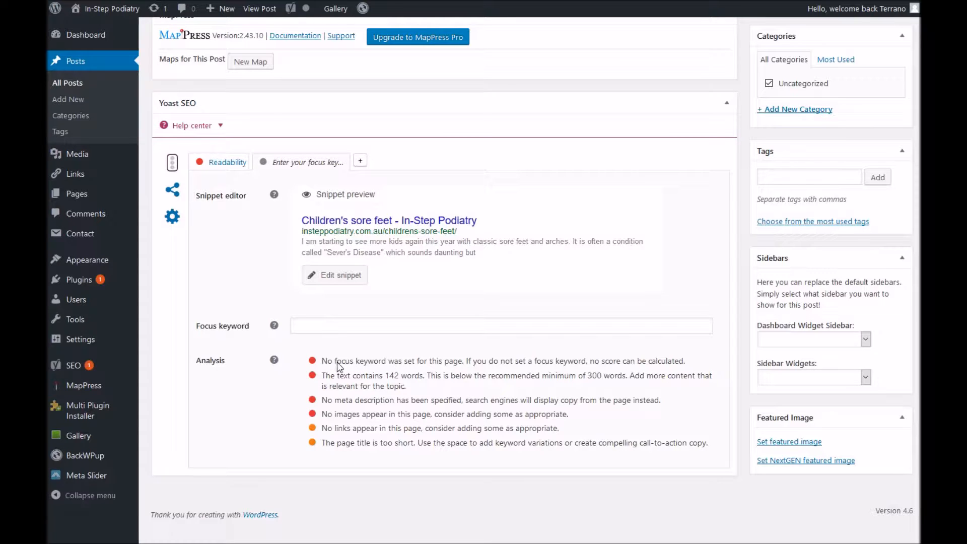
pyautogui.click(331, 327)
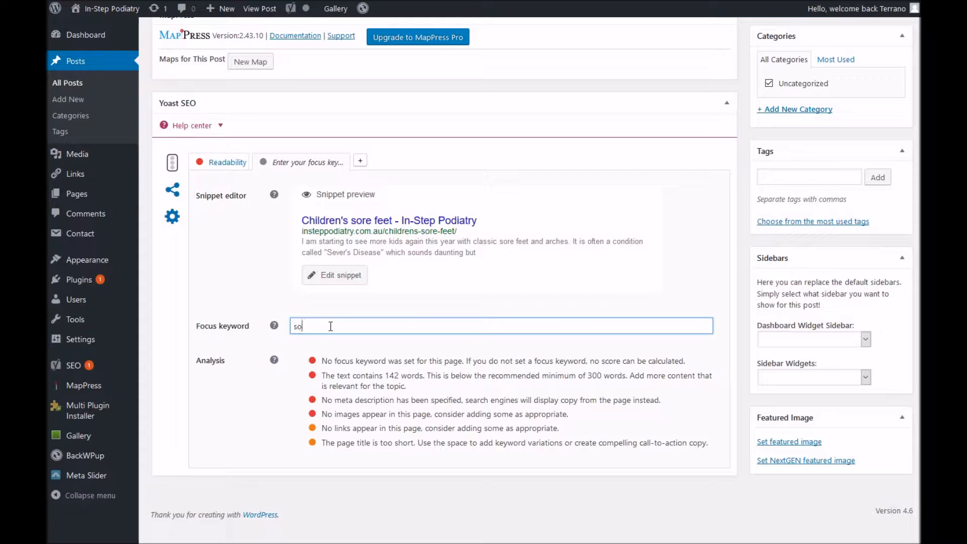
pyautogui.write('sore feet')
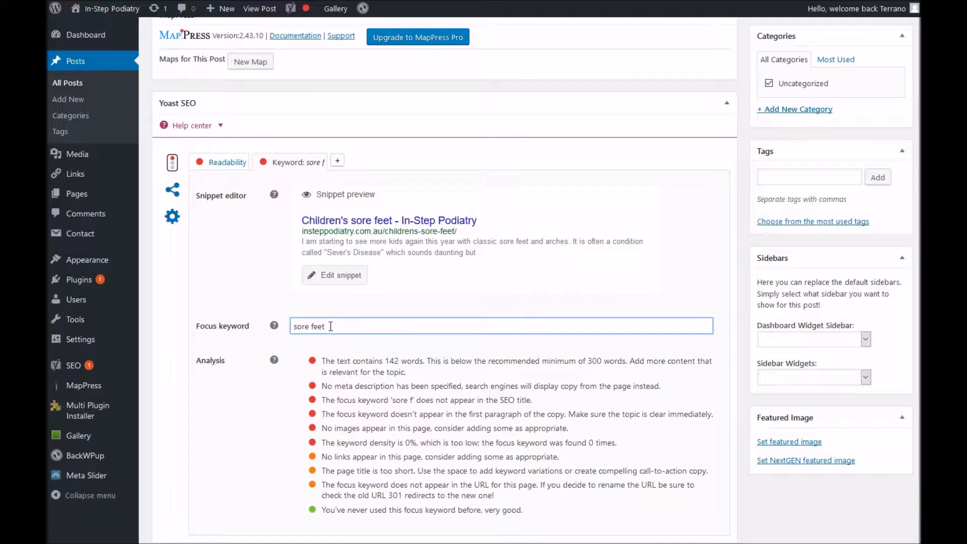
pyautogui.click(347, 360)
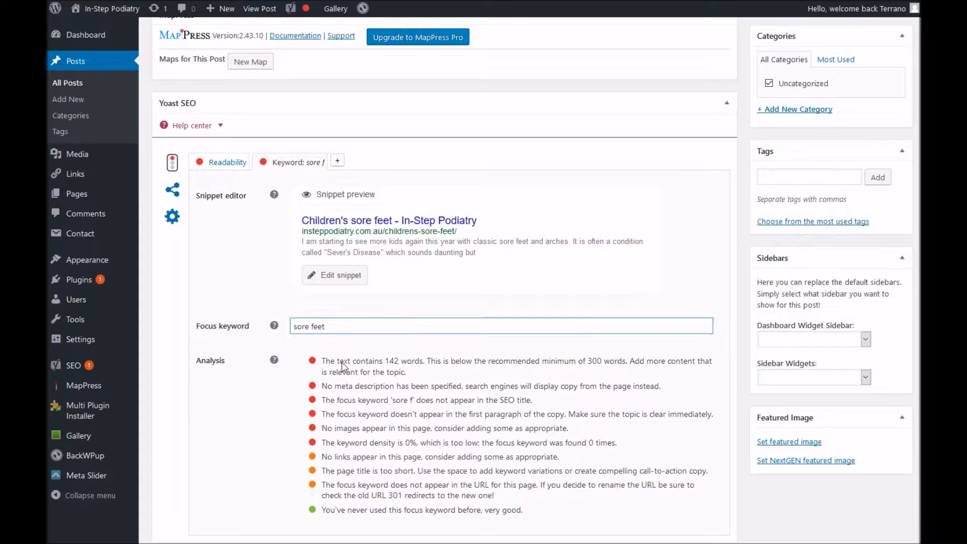
pyautogui.scroll(-2, 357, 418)
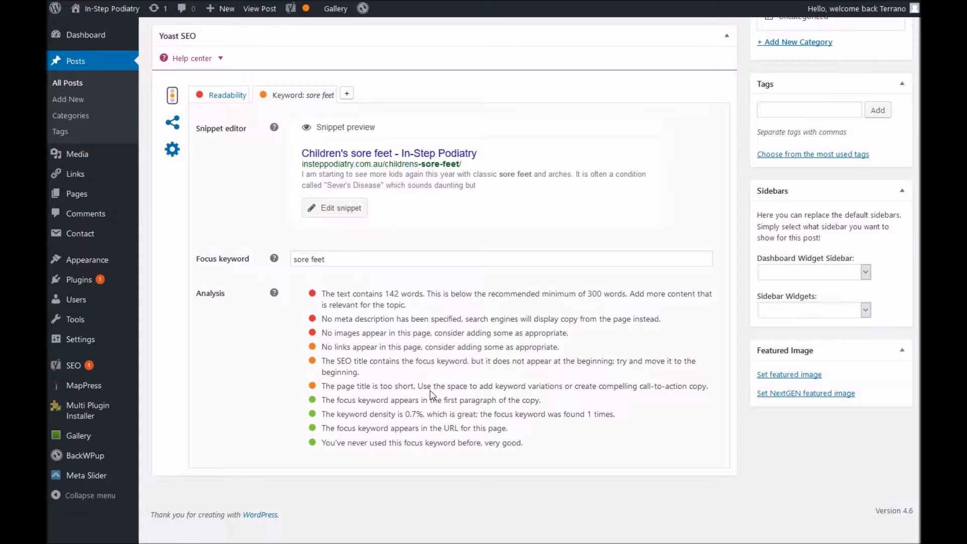
pyautogui.scroll(1, 434, 398)
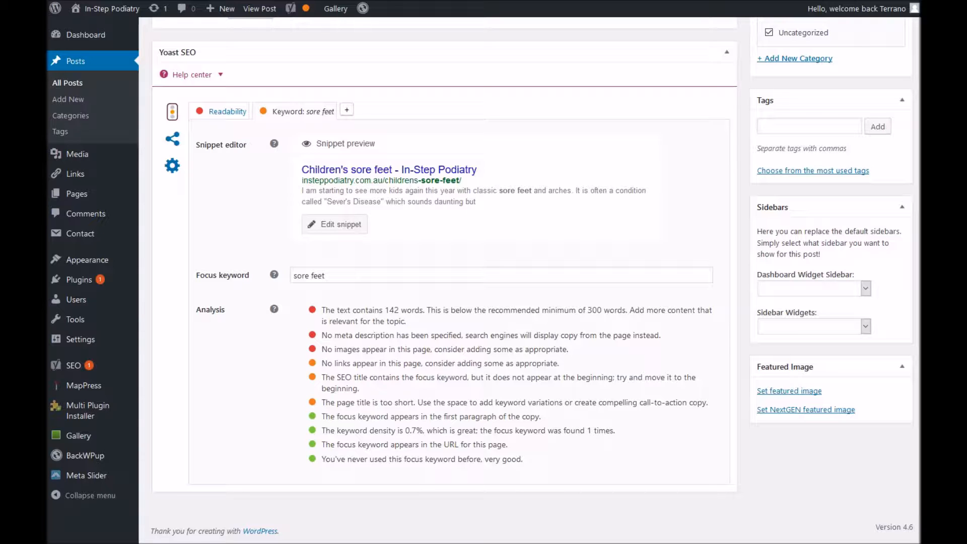
pyautogui.scroll(10, 457, 297)
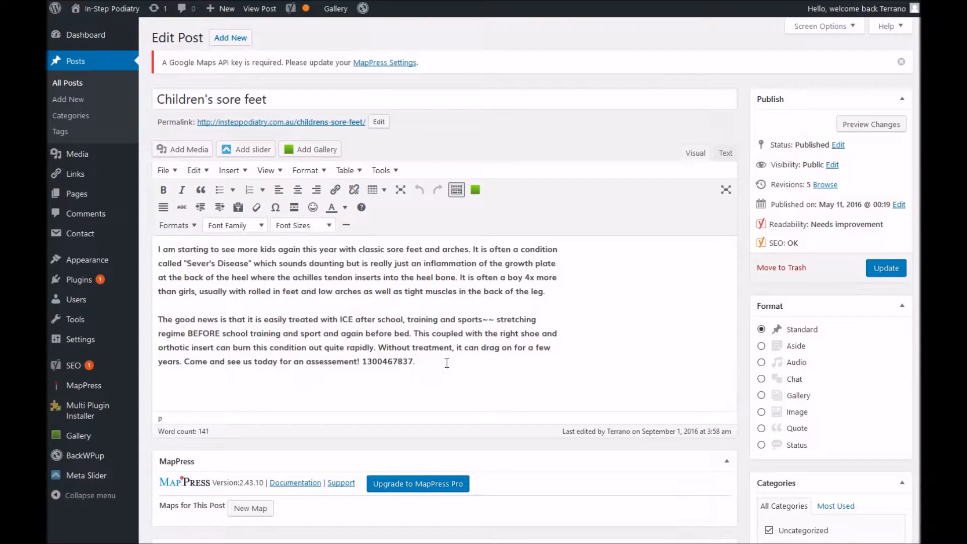
pyautogui.click(446, 363)
pyautogui.press('Return')
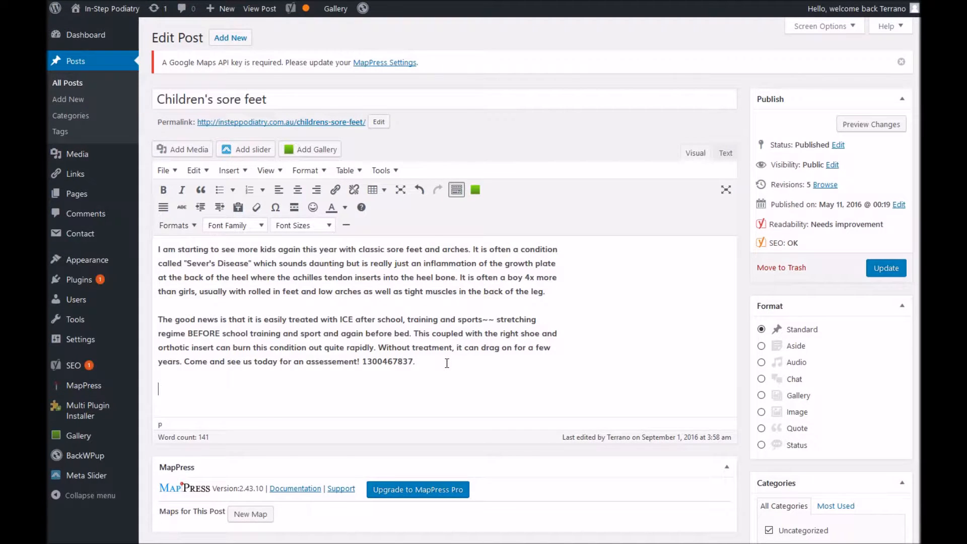
pyautogui.write("Sourced from www.kidshealth.org  About Sever's Disease  Sever's disease, also called calcaneal apophysitis, is a painful bone disorder that results from inflammation (swelling) of the growth plate in the heel. A growth plate, also called an epiphyseal plate, is an area at the end of a developing bone where cartilage cells change over time into bone cells. As this occurs, the growth plates expand and unite, which is how bones grow.  Sever's disease is a common cause of heel pain in growing kids, especially those who are physically active. It usually occurs during the growth spurt of adolescence, the approximately 2-year period in early puberty when kids grow most rapidly. This growth spurt can begin any time between the ages of 8 and 13 for girls and 10 and 15 for boys. Sever's disease rarely occurs in older teens because the back of the heel usually finishes growing by the age of 15, when the growth plate hardens and the growing bones fuse together into mature bone.  Sever's disease is similar to Osgood-Schlatter disease, a condition that affects the bones in the knees.")
pyautogui.moveTo(254, 290); pyautogui.dragTo(157, 290)
pyautogui.click(162, 79)
# Step: Review the updated SEO analysis and copy the post's opening text from "I am starting" through "but is really"
pyautogui.scroll(-10, 300, 335)
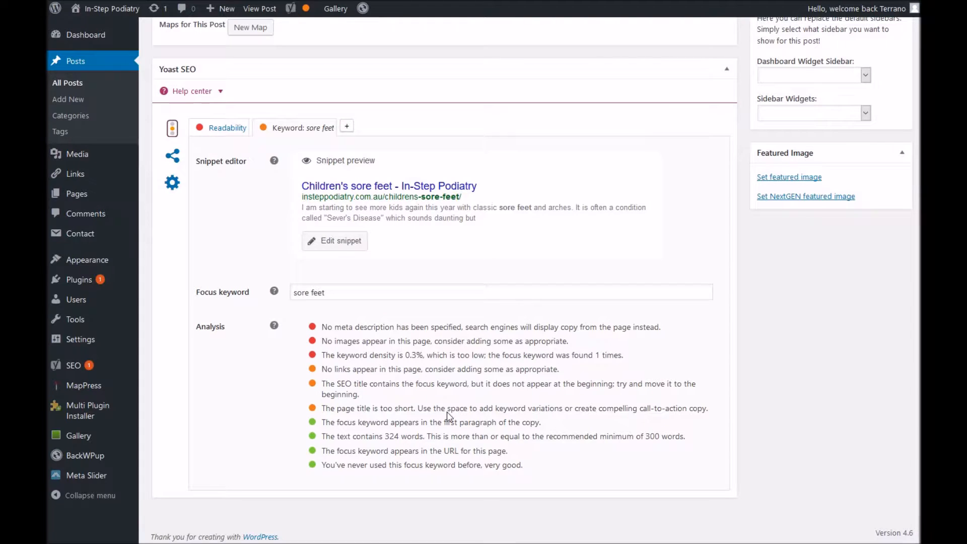
pyautogui.scroll(1, 446, 412)
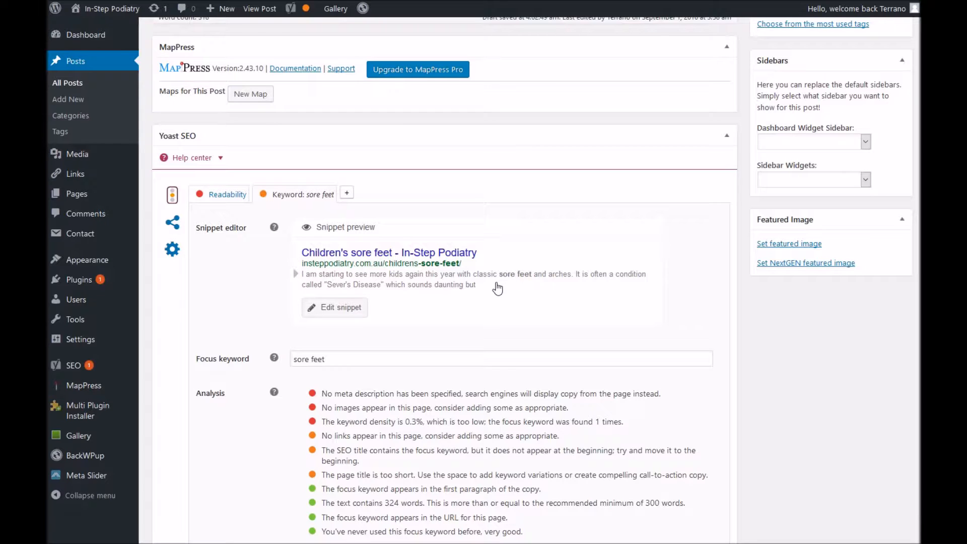
pyautogui.scroll(1, 483, 278)
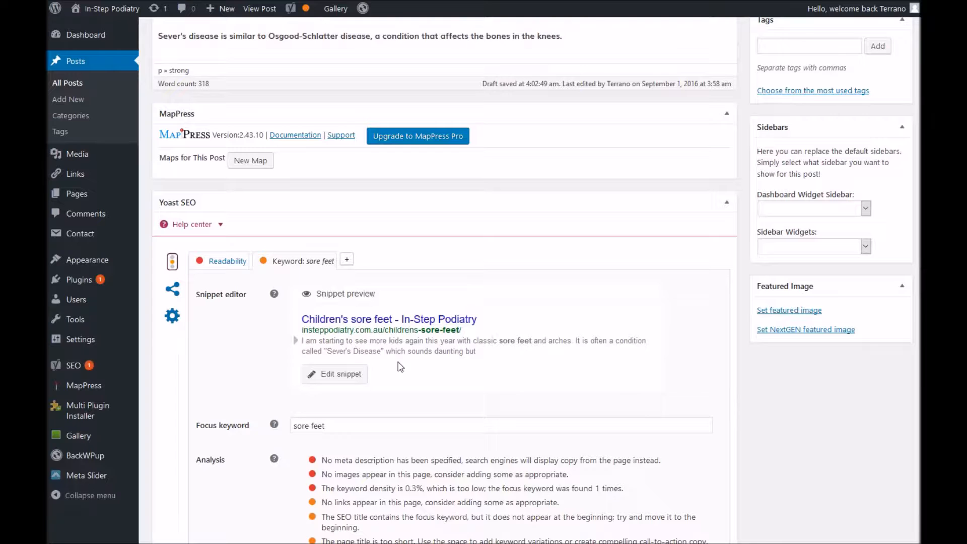
pyautogui.scroll(-1, 433, 387)
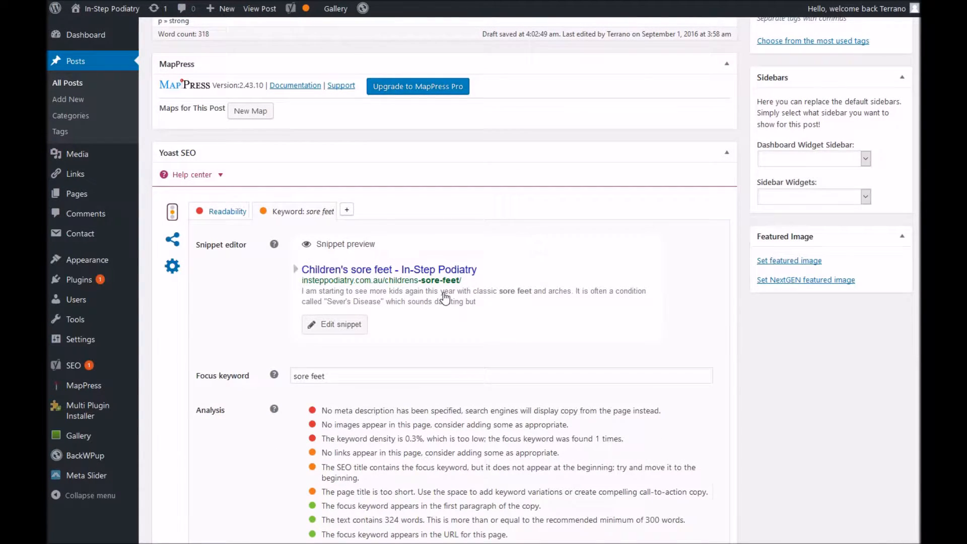
pyautogui.scroll(10, 441, 296)
pyautogui.scroll(2, 394, 313)
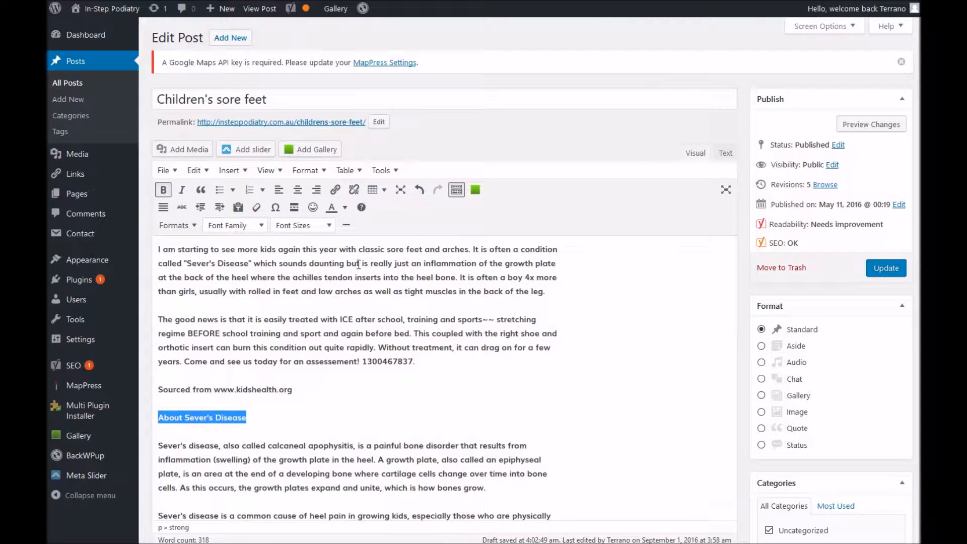
pyautogui.moveTo(393, 262); pyautogui.dragTo(144, 237)
pyautogui.hotkey('ctrl', 'c')
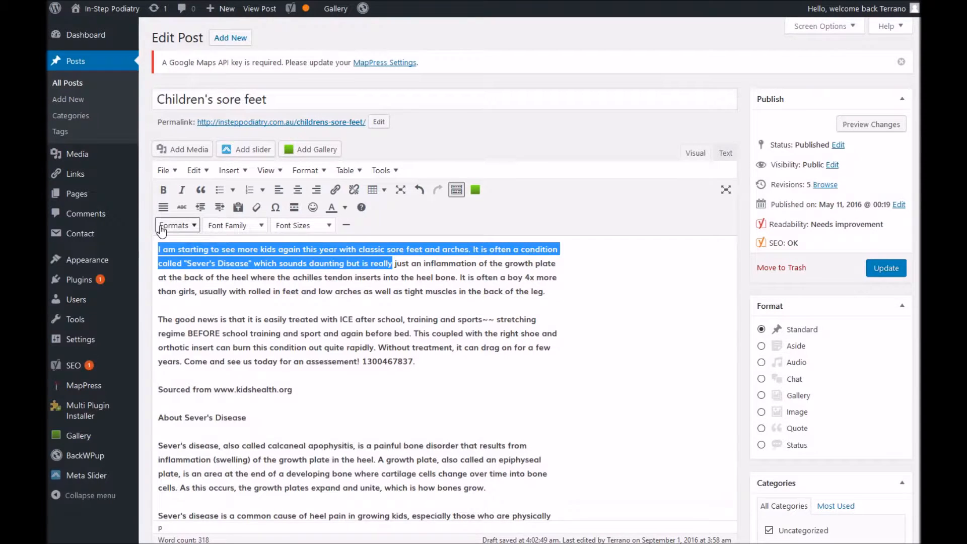
# Step: Paste the copied text as the snippet's meta description, shorten it to end with "which sounds daunting...", and close the snippet editor
pyautogui.scroll(-18, 343, 251)
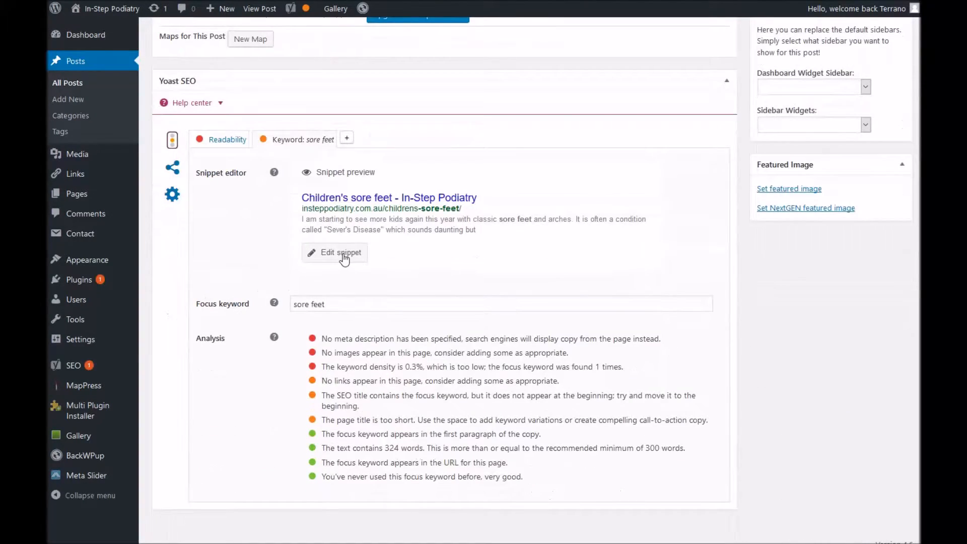
pyautogui.click(343, 251)
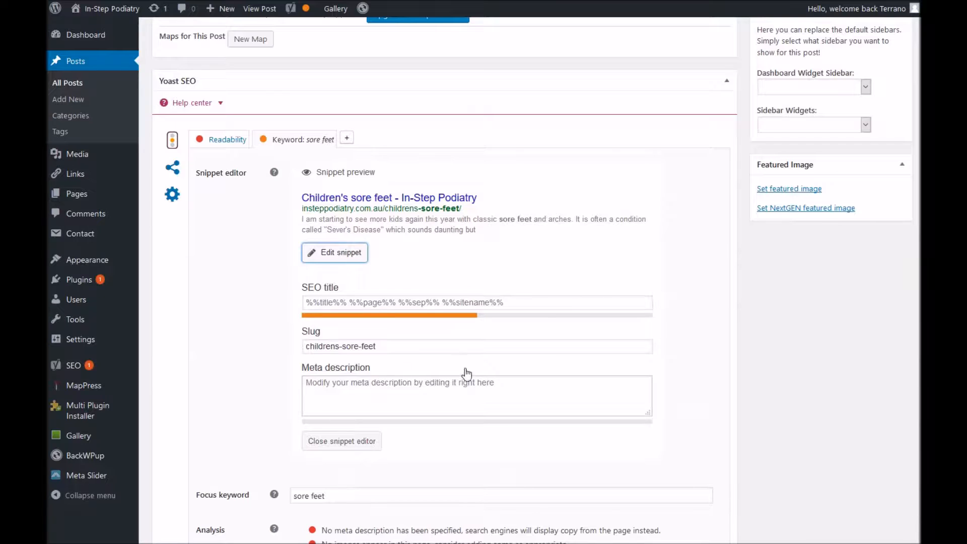
pyautogui.click(519, 388)
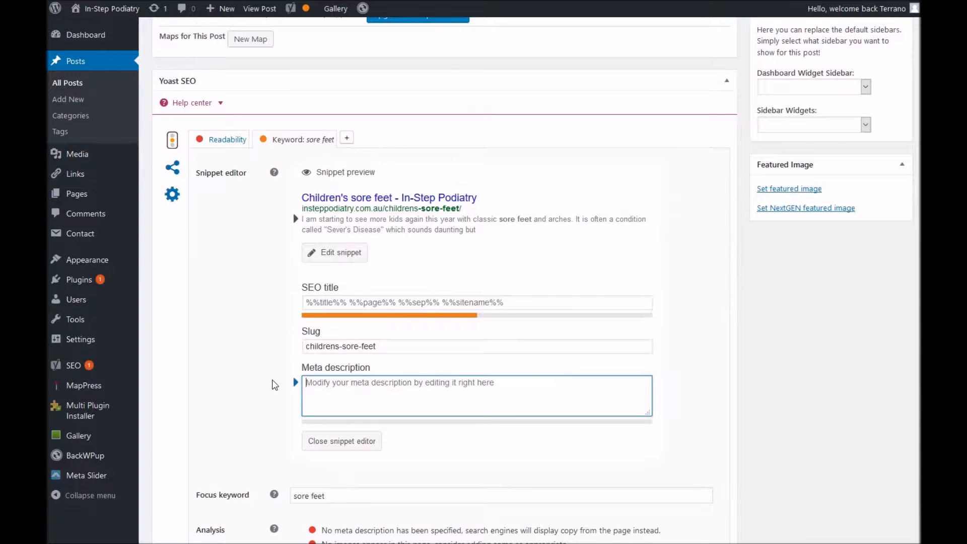
pyautogui.hotkey('ctrl', 'v')
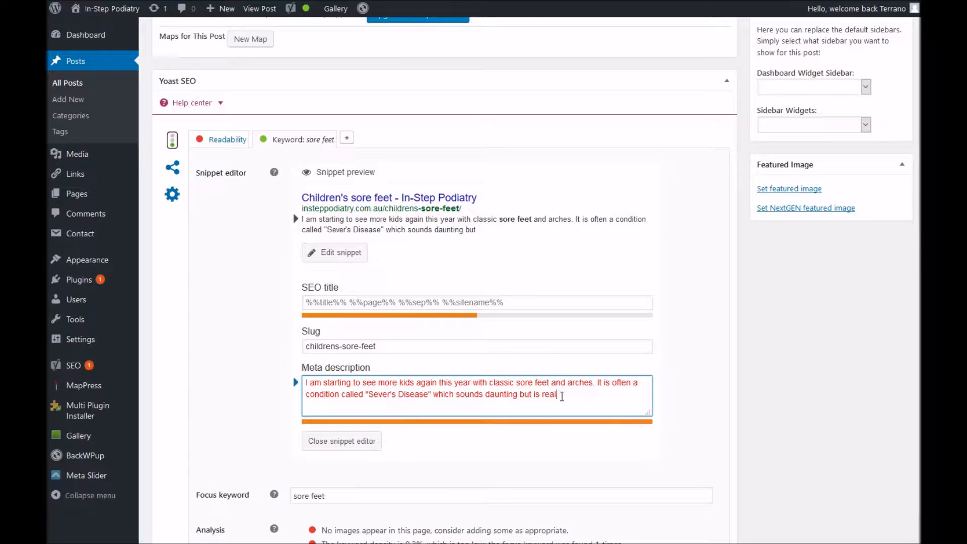
pyautogui.press('BackSpace')
pyautogui.press('BackSpace')
pyautogui.press('BackSpace')
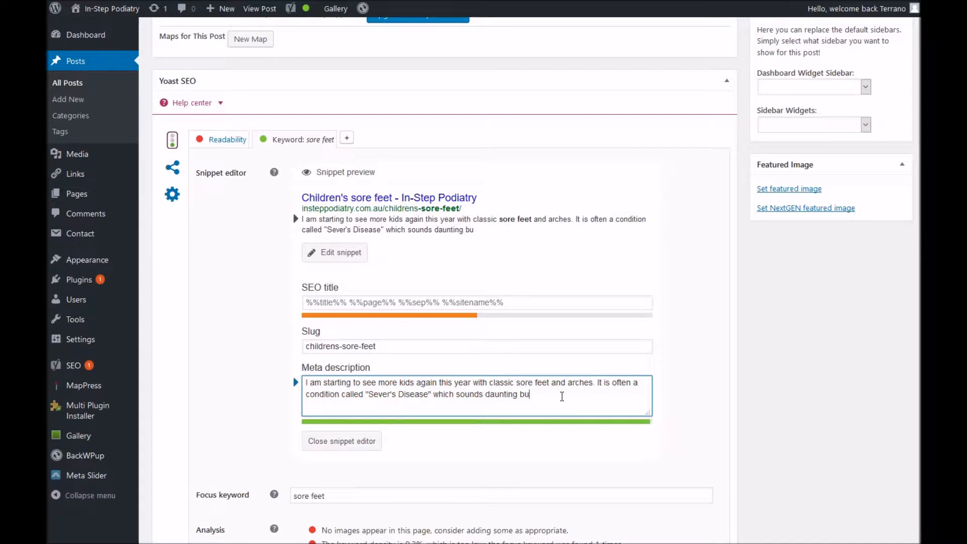
pyautogui.press('BackSpace')
pyautogui.press('BackSpace')
pyautogui.click(346, 443)
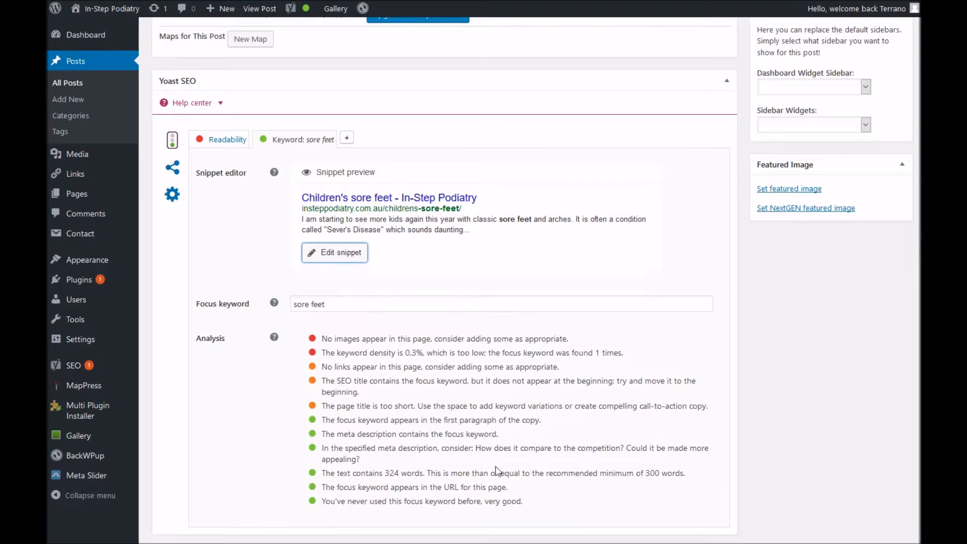
# Step: Place the cursor at the start of the post text and select feet.jpg from the media library
pyautogui.scroll(-1, 471, 438)
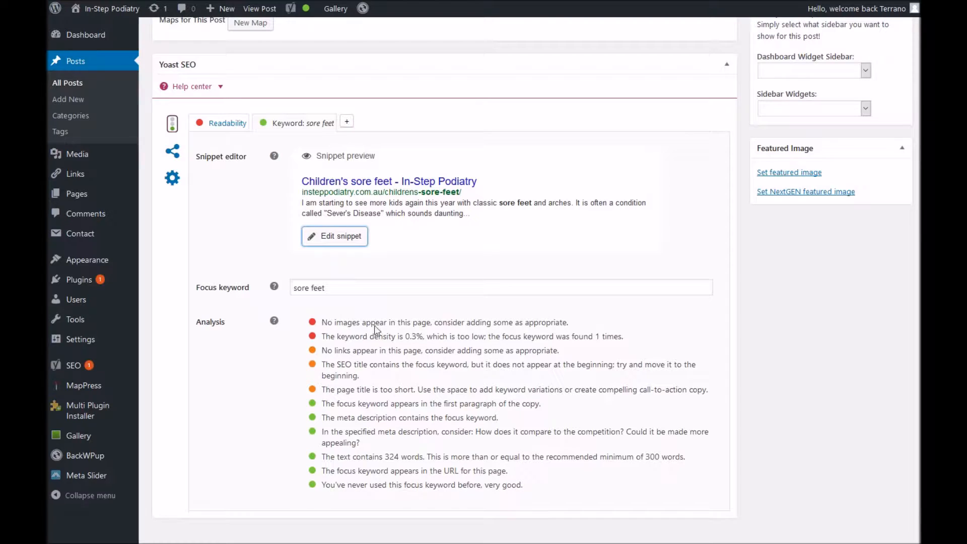
pyautogui.scroll(12, 418, 334)
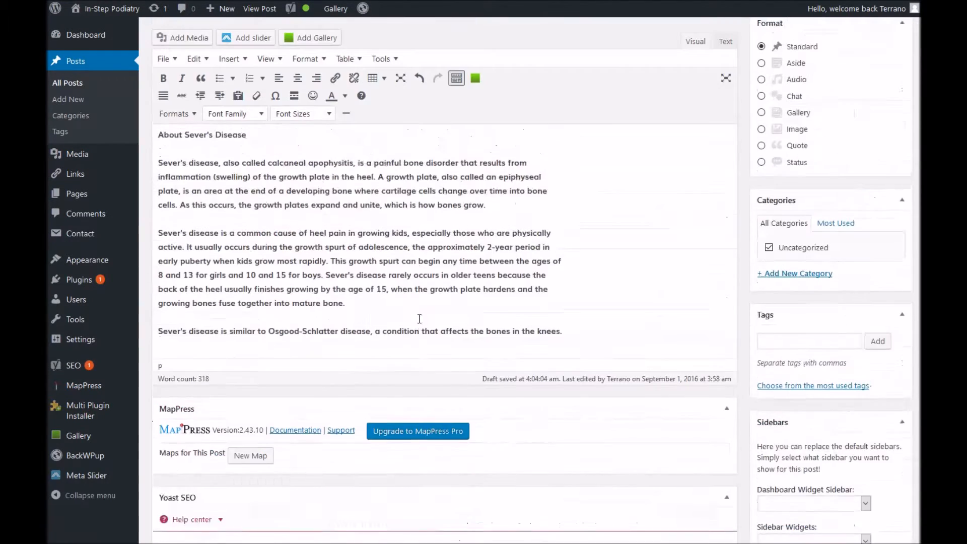
pyautogui.scroll(3, 302, 264)
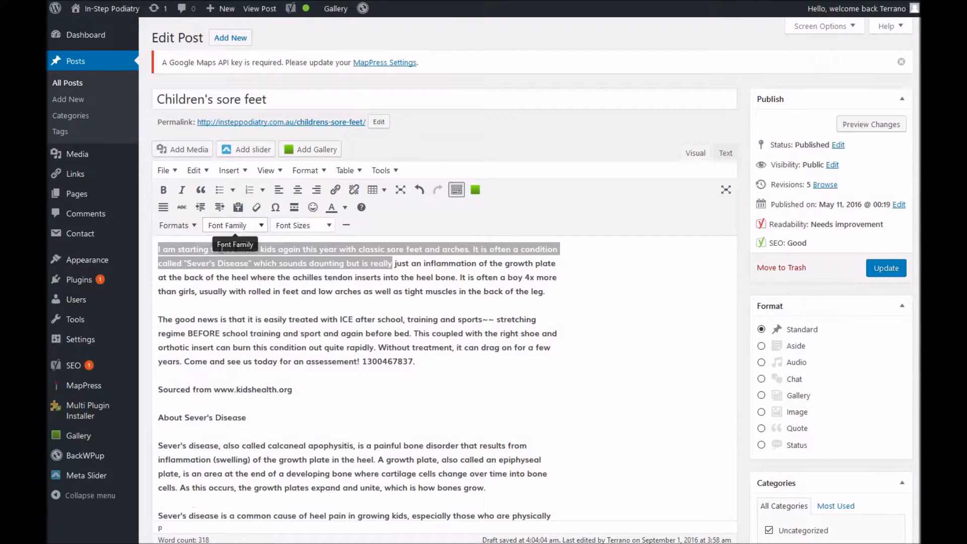
pyautogui.click(158, 250)
pyautogui.click(178, 149)
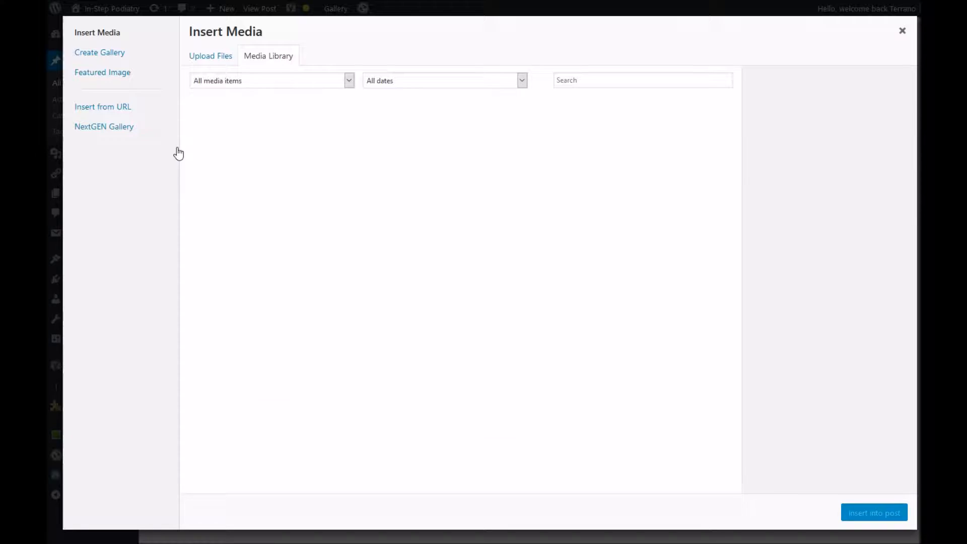
pyautogui.click(219, 162)
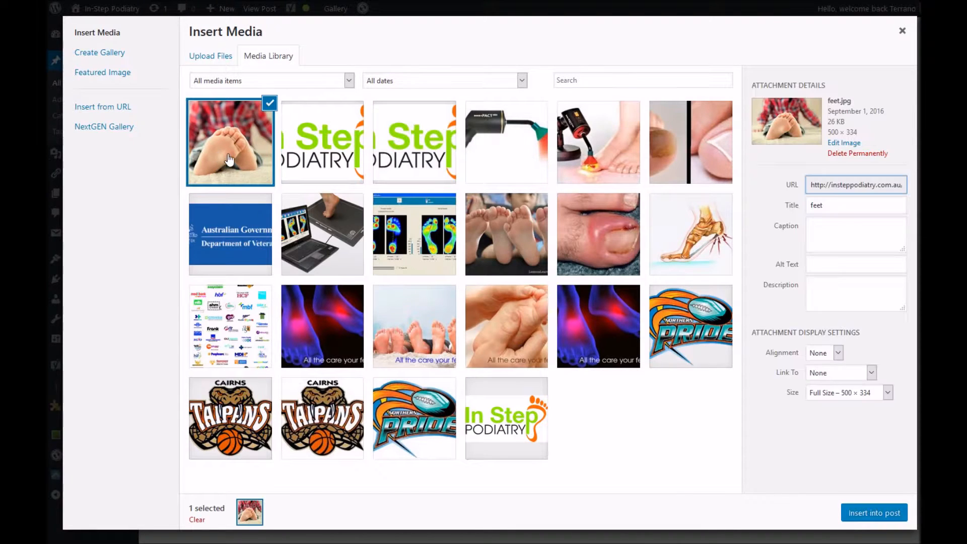
# Step: Insert feet.jpg into the post with right alignment at Medium – 300 × 200 size
pyautogui.click(819, 353)
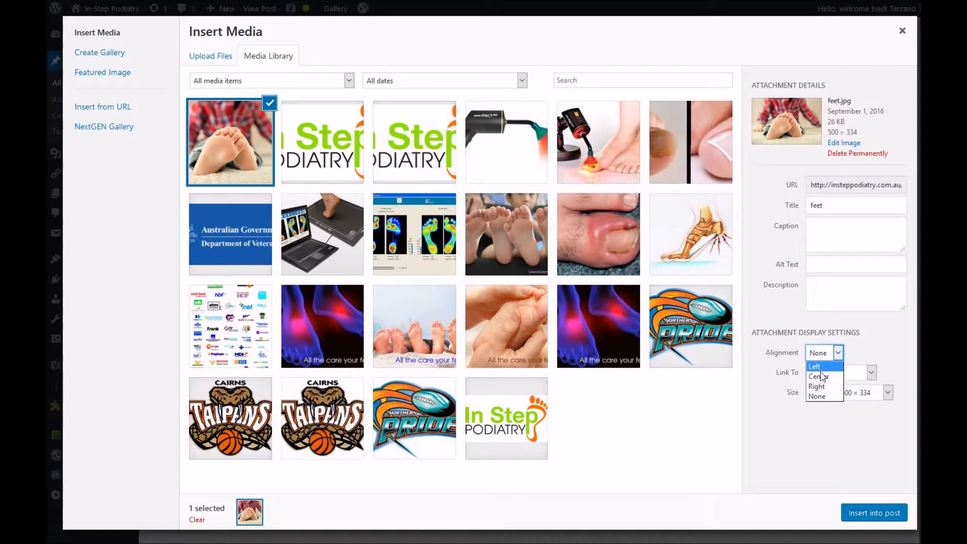
pyautogui.click(820, 368)
pyautogui.click(848, 393)
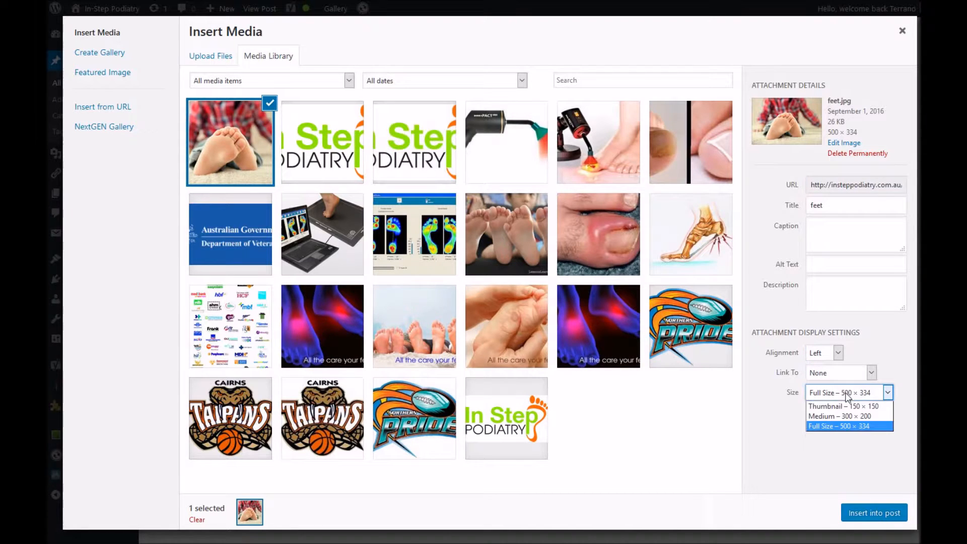
pyautogui.click(844, 418)
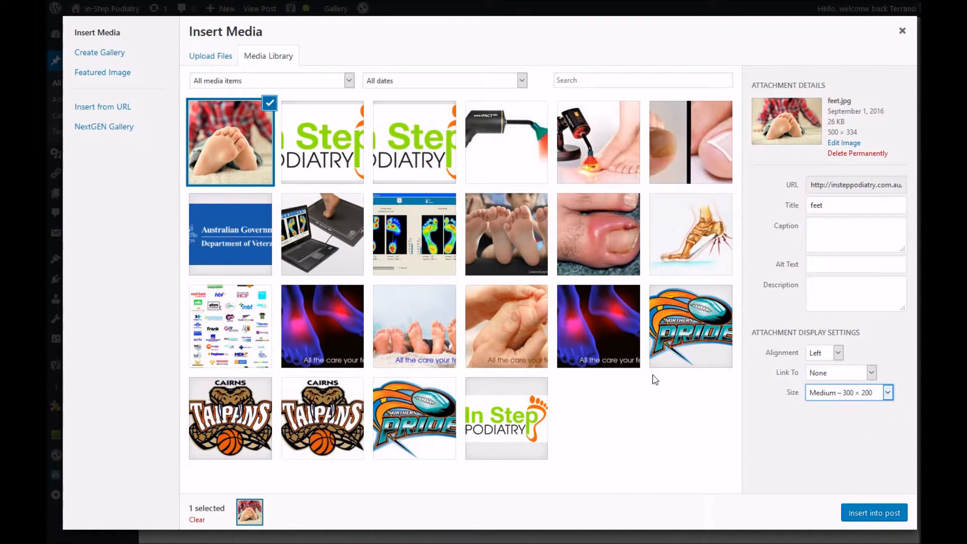
pyautogui.click(820, 352)
pyautogui.click(817, 386)
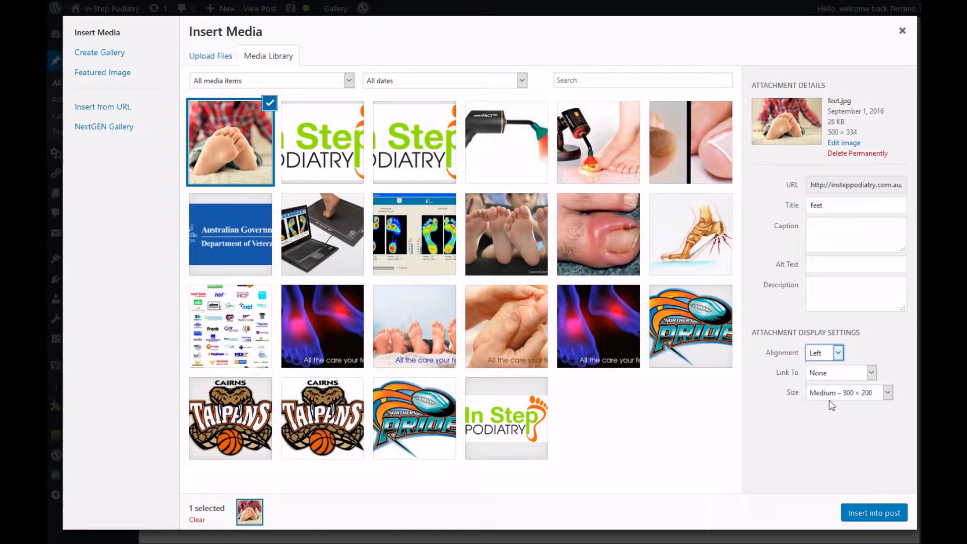
pyautogui.click(869, 514)
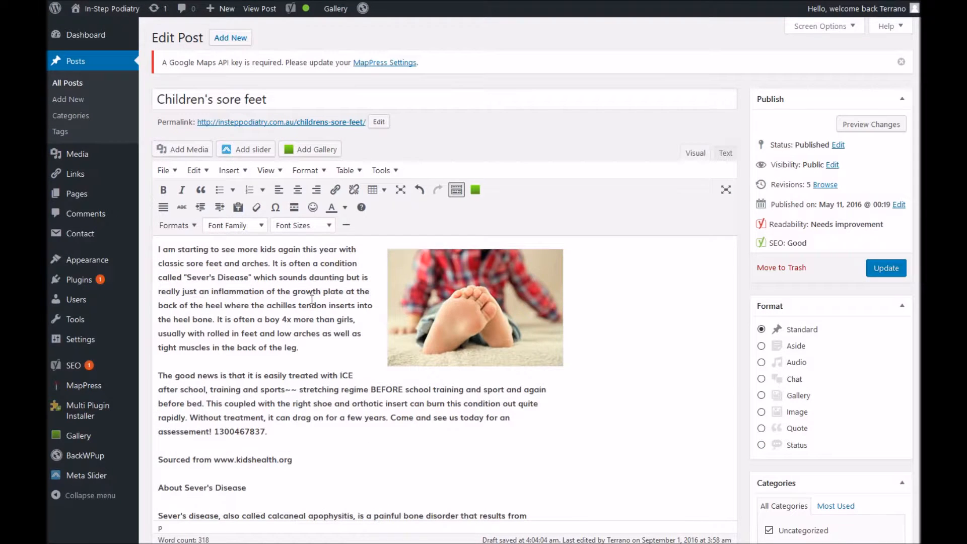
# Step: Check the SEO analysis and set the inserted feet image's alternative text to "Children's Sore Feet"
pyautogui.scroll(-7, 305, 388)
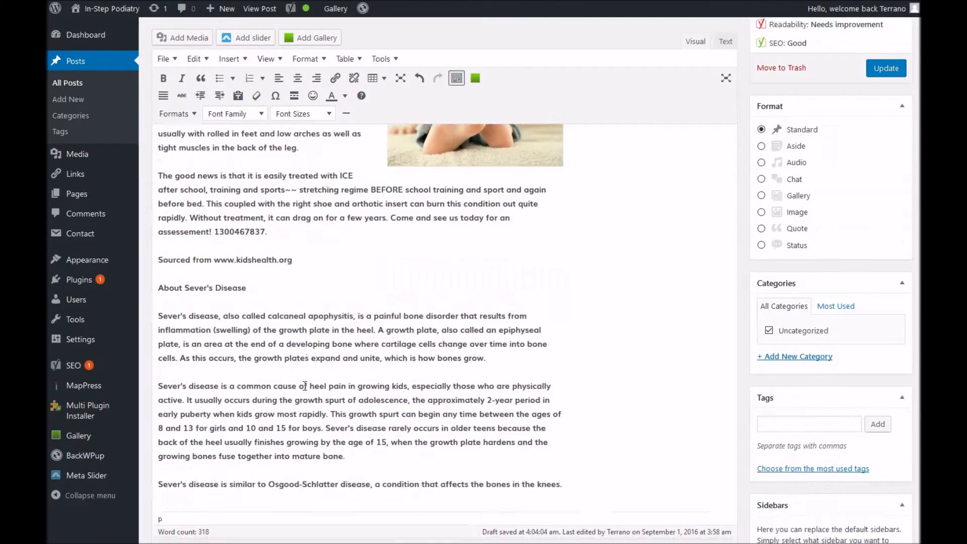
pyautogui.scroll(-5, 304, 391)
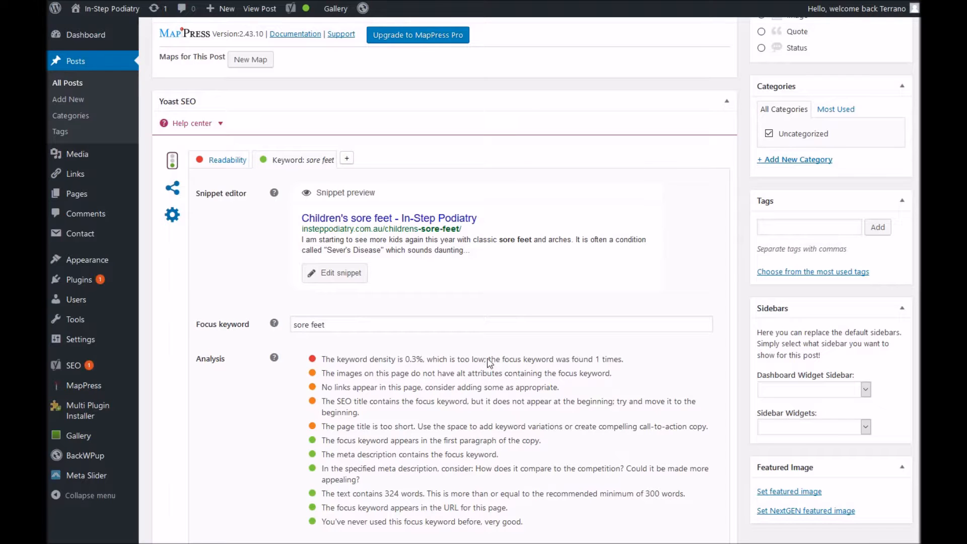
pyautogui.scroll(5, 456, 340)
pyautogui.scroll(8, 454, 331)
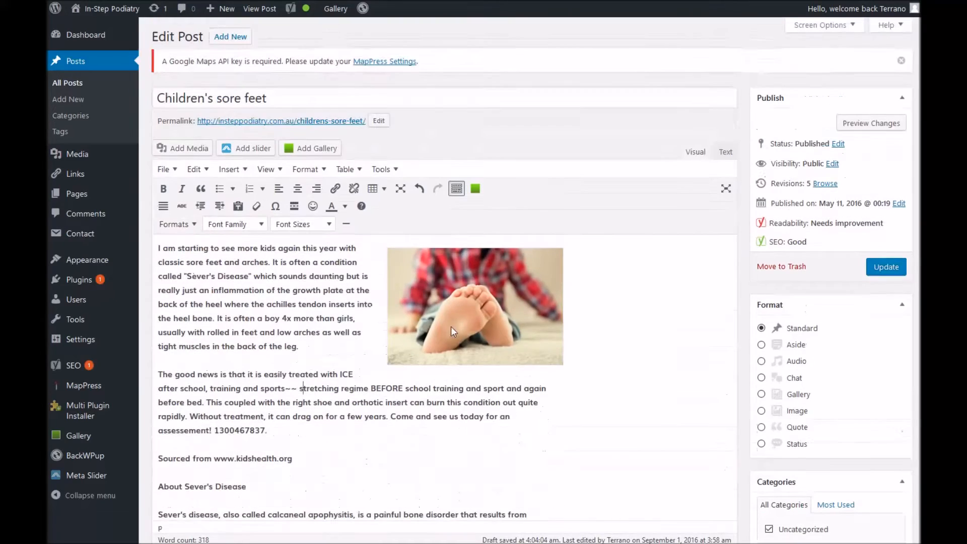
pyautogui.click(462, 309)
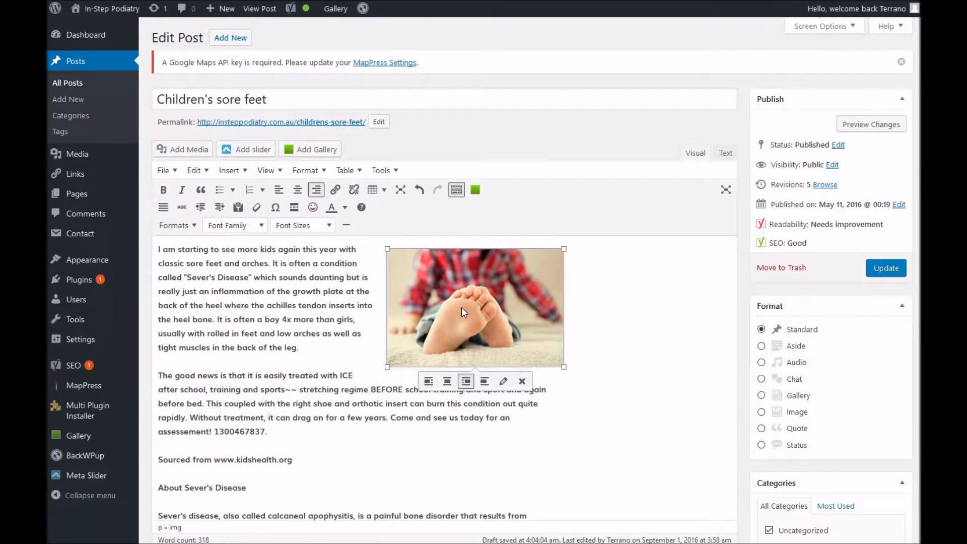
pyautogui.click(504, 383)
pyautogui.moveTo(264, 107); pyautogui.dragTo(227, 102)
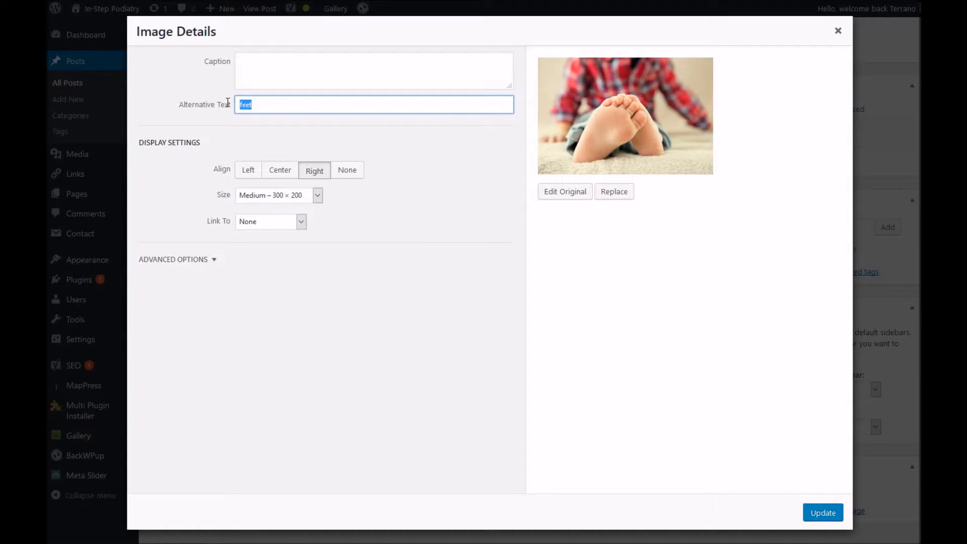
pyautogui.write('Si')
pyautogui.write("ildren's Sore F")
pyautogui.click(824, 512)
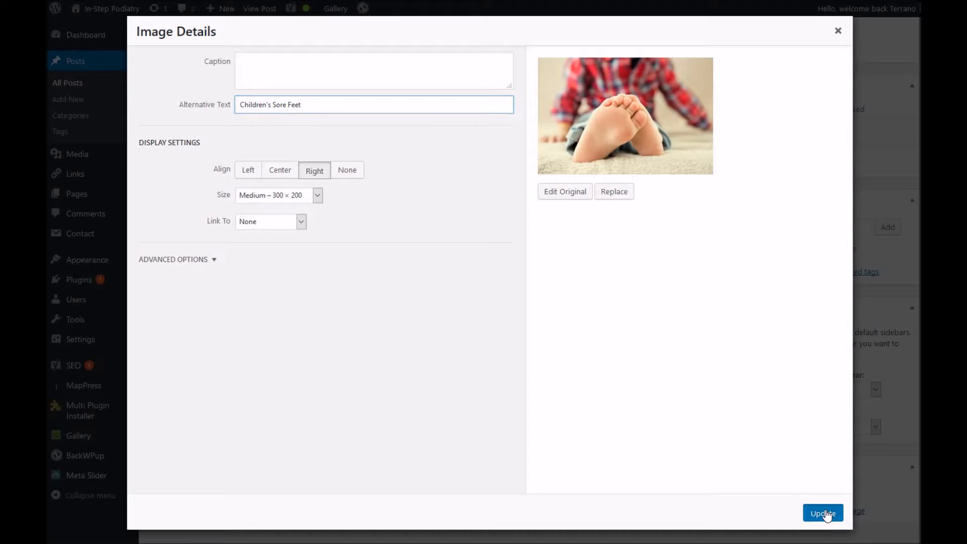
# Step: Recheck the SEO analysis and reword the first paragraph's "rolled in feet" as "rolled-in sore feet"
pyautogui.scroll(-15, 215, 330)
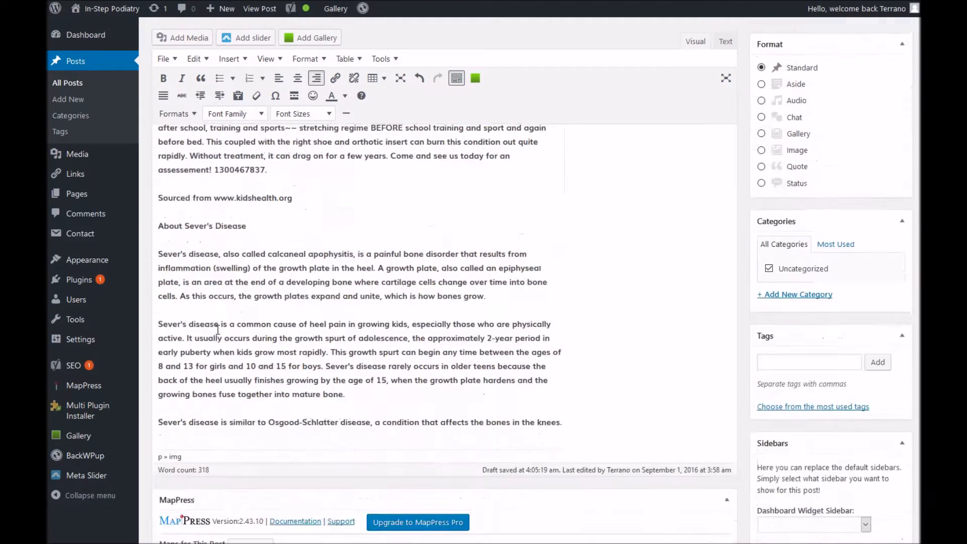
pyautogui.scroll(-2, 456, 324)
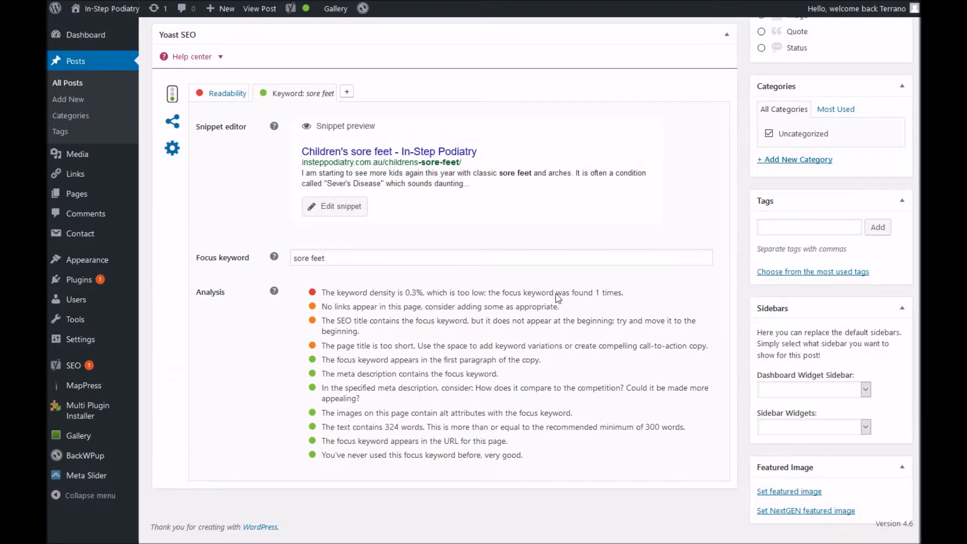
pyautogui.scroll(9, 599, 291)
pyautogui.scroll(5, 346, 305)
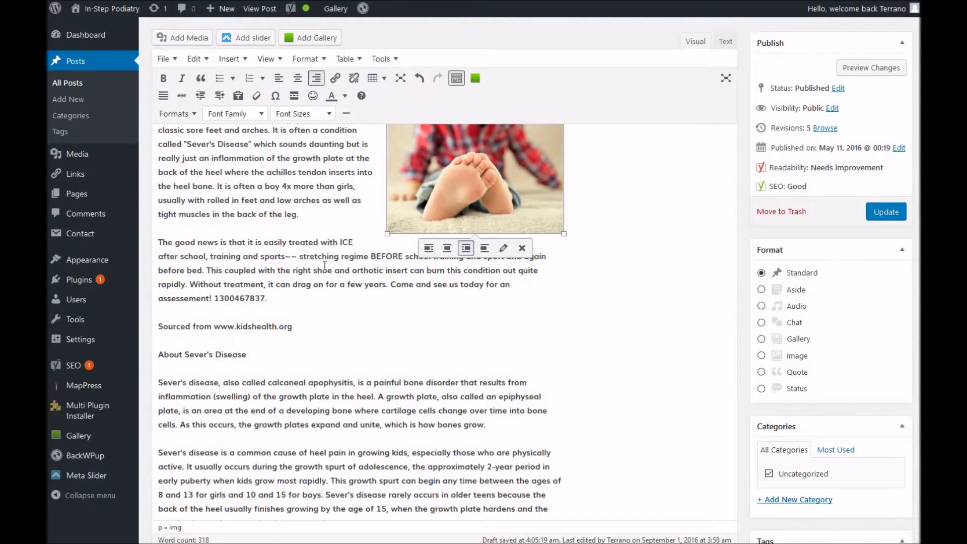
pyautogui.scroll(5, 251, 250)
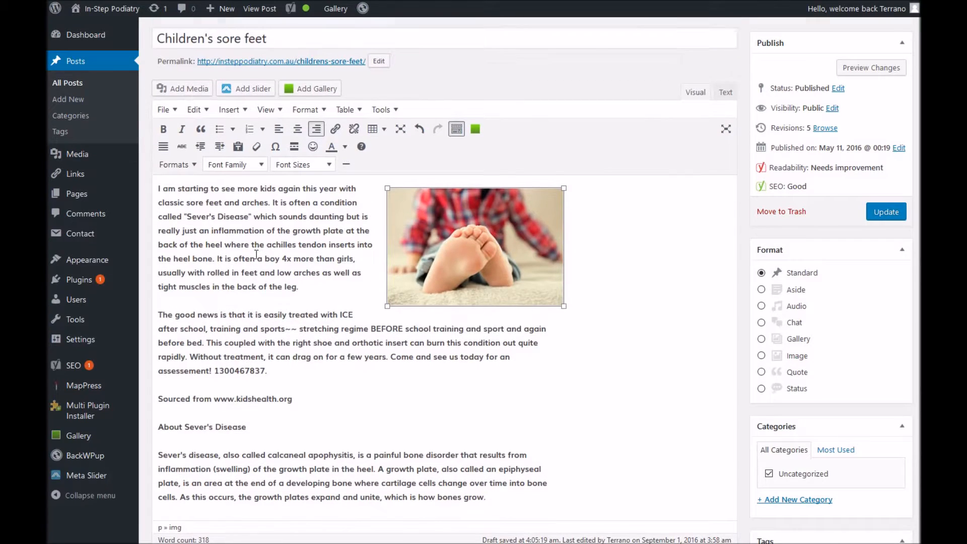
pyautogui.click(225, 302)
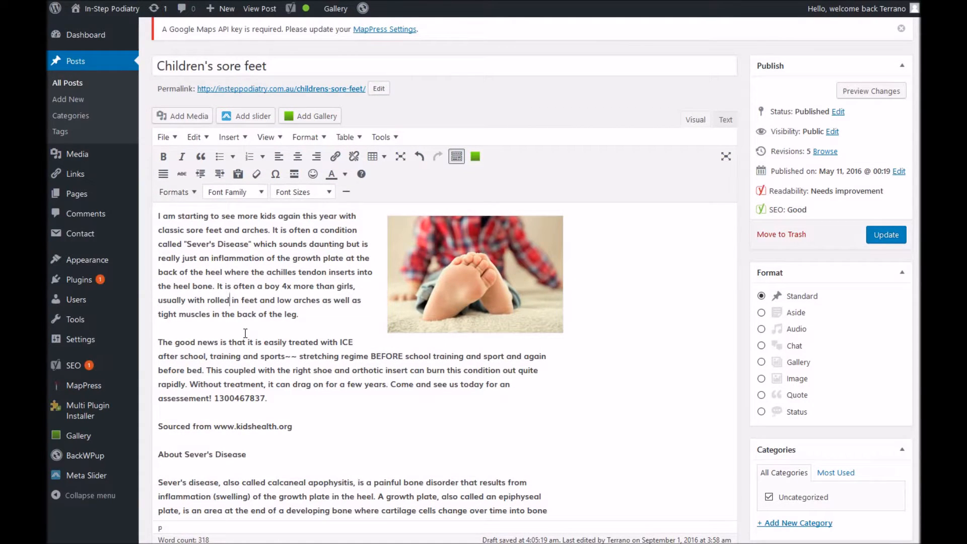
pyautogui.write('-')
pyautogui.press('Delete')
pyautogui.write('sore')
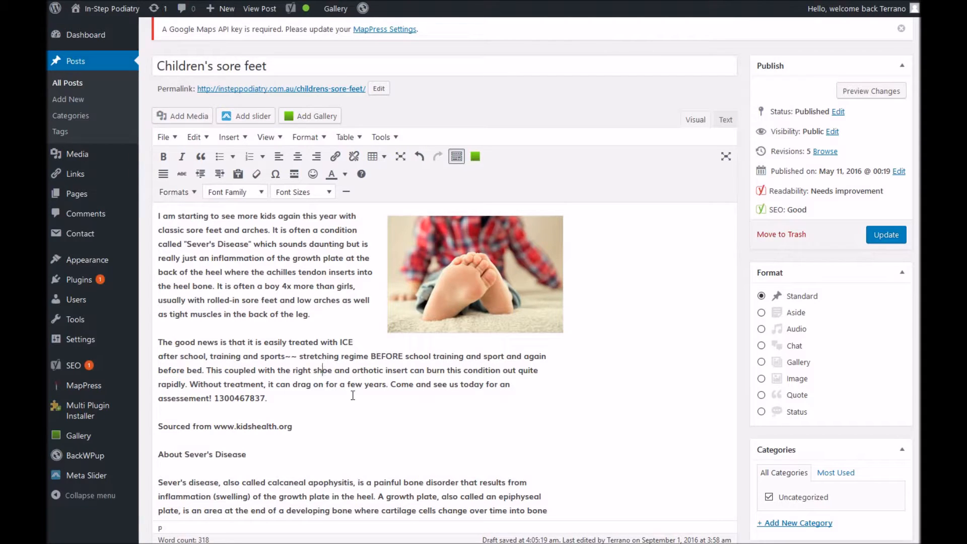
# Step: Replace "heel pain" with "sore feet" in the paragraph about common causes in growing kids
pyautogui.scroll(-2, 333, 380)
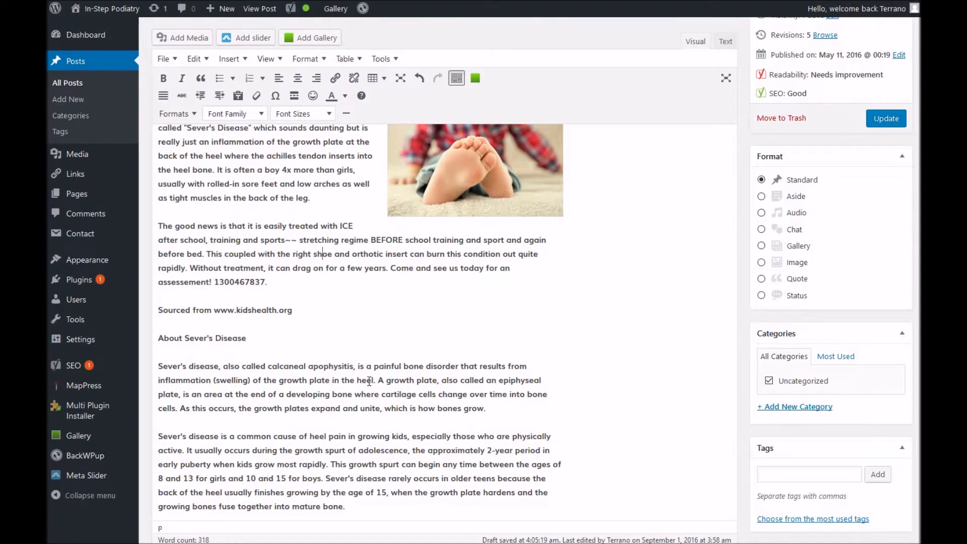
pyautogui.scroll(-1, 365, 385)
pyautogui.moveTo(347, 402); pyautogui.dragTo(309, 403)
pyautogui.press('BackSpace')
pyautogui.write('sore feet')
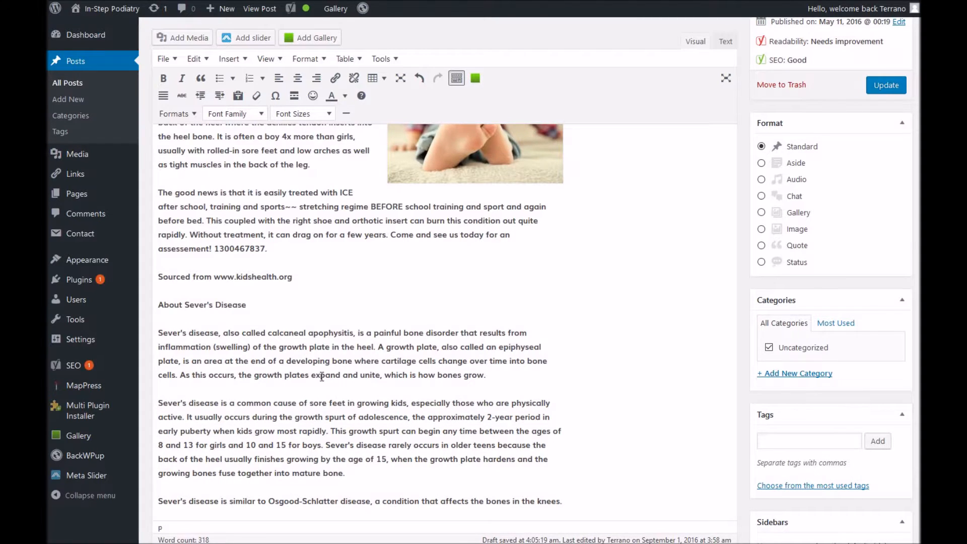
pyautogui.scroll(-10, 322, 376)
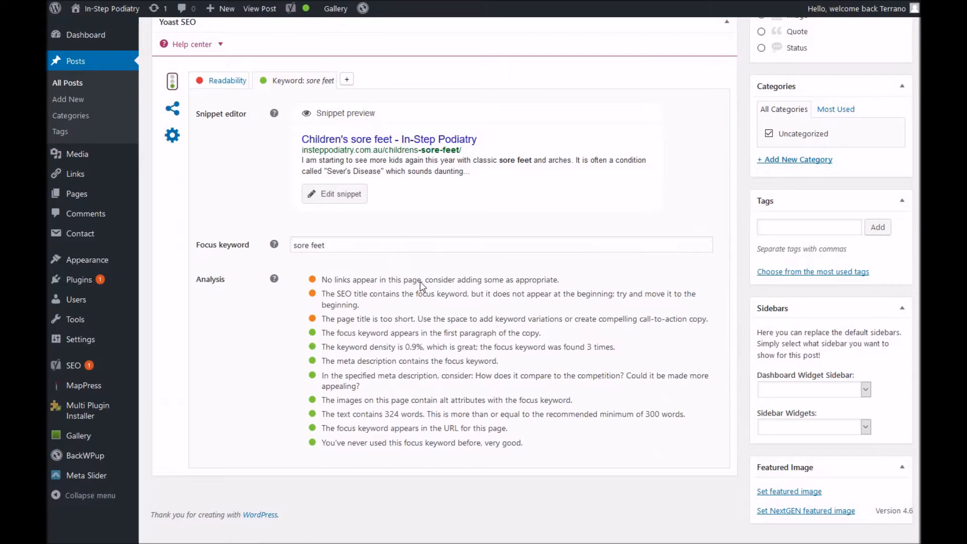
pyautogui.scroll(6, 421, 281)
pyautogui.scroll(3, 423, 282)
pyautogui.moveTo(292, 215); pyautogui.dragTo(216, 223)
pyautogui.hotkey('ctrl', 'c')
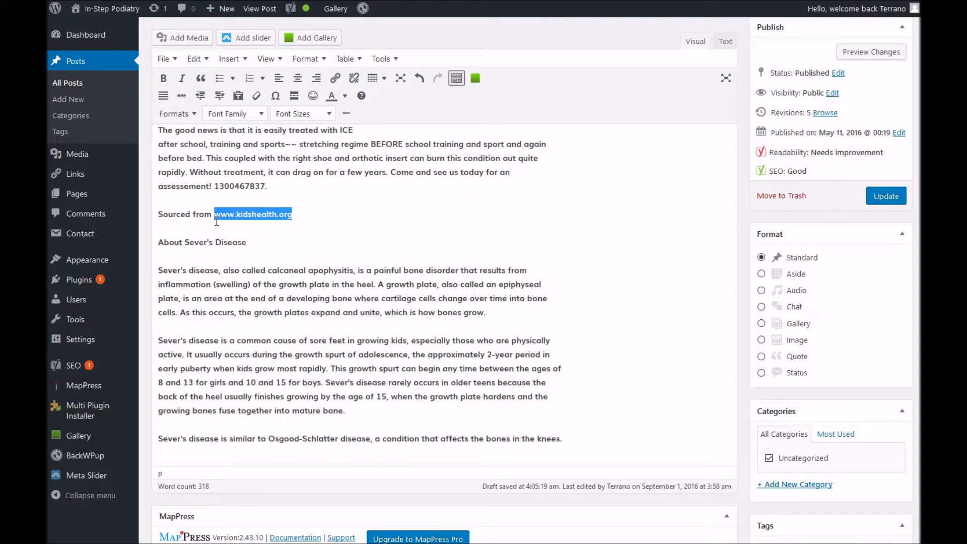
pyautogui.click(335, 77)
pyautogui.hotkey('ctrl', 'v')
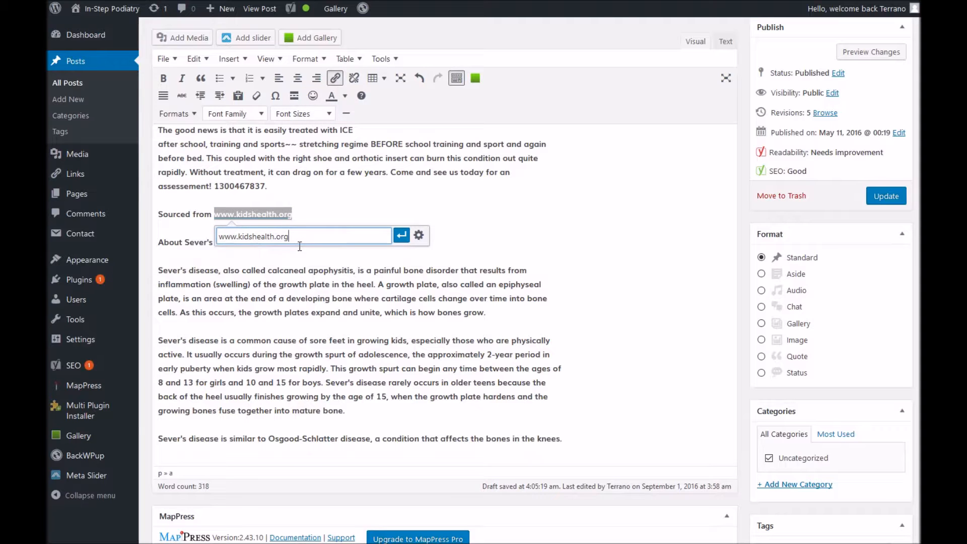
pyautogui.press('Return')
# Step: Review the post's title, content and remaining SEO suggestions, and update the published post
pyautogui.scroll(-10, 313, 302)
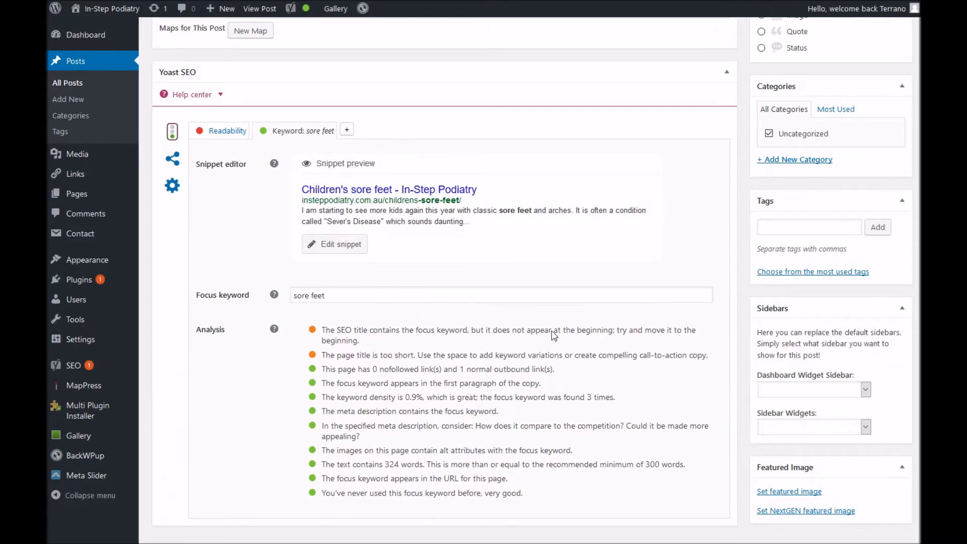
pyautogui.scroll(3, 550, 336)
pyautogui.scroll(10, 548, 336)
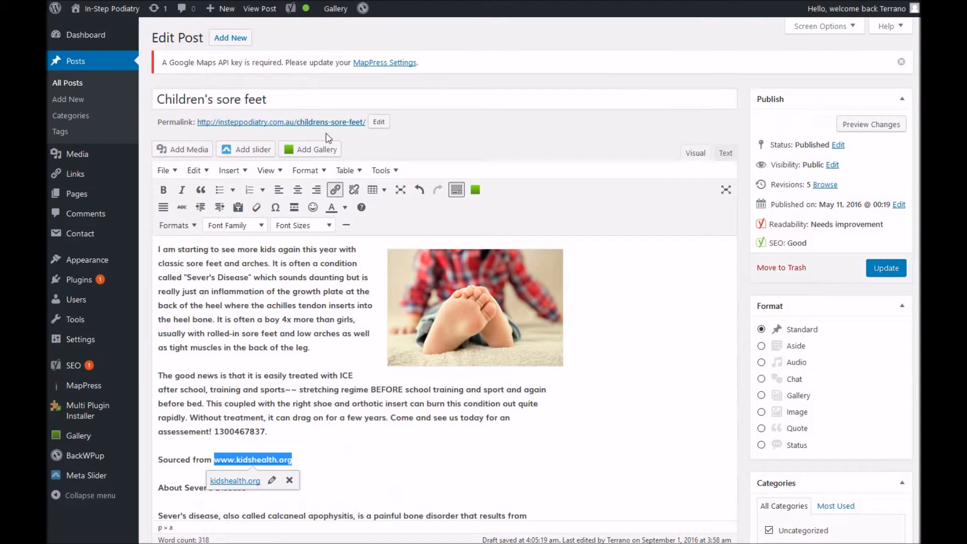
pyautogui.scroll(-6, 271, 321)
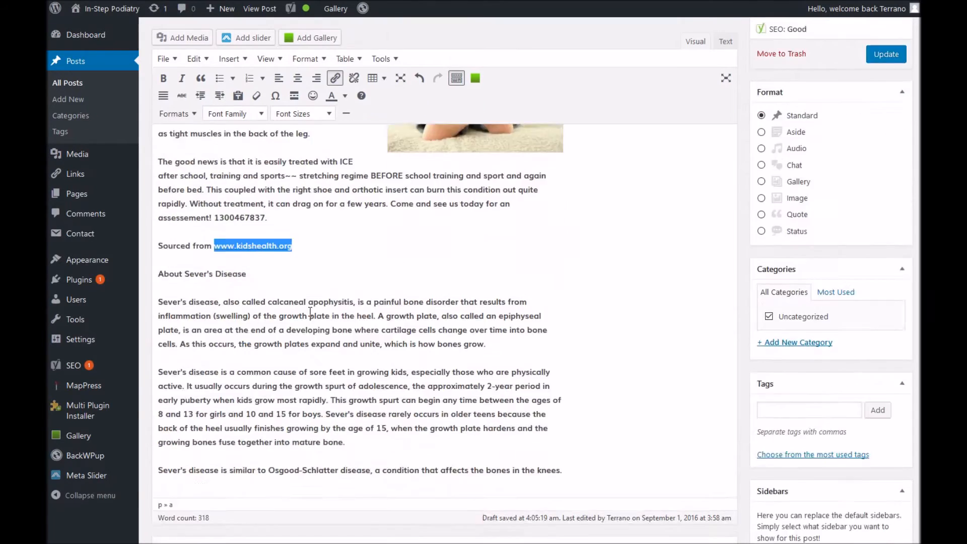
pyautogui.scroll(-5, 398, 396)
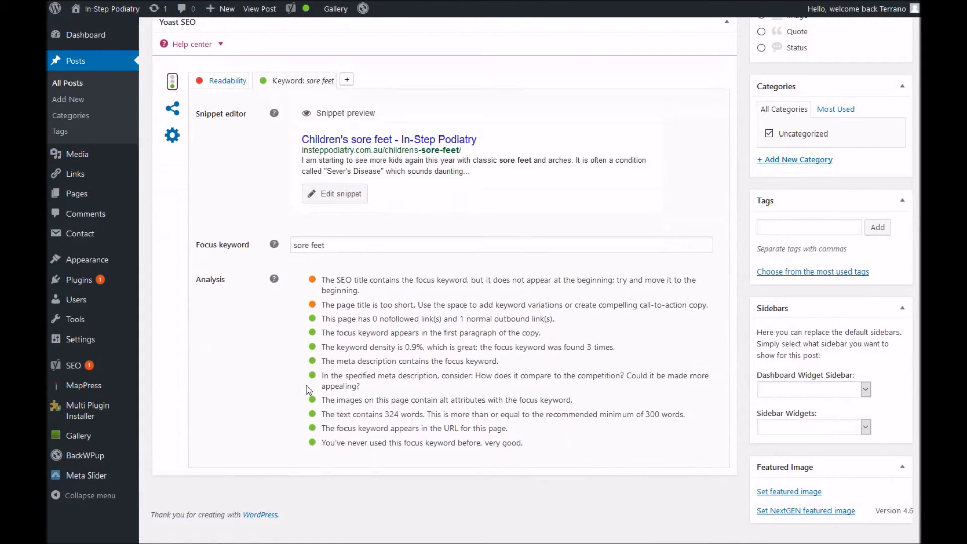
pyautogui.scroll(8, 582, 276)
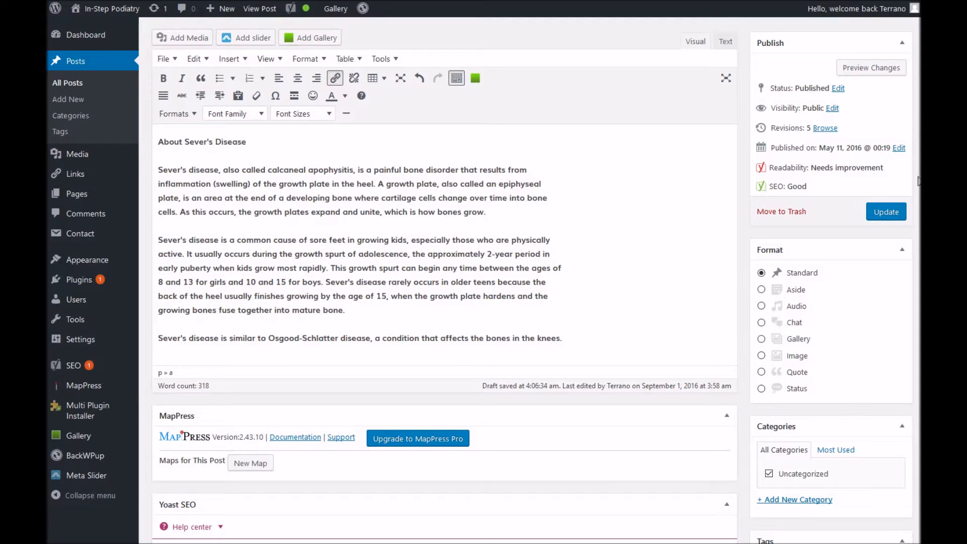
pyautogui.click(894, 214)
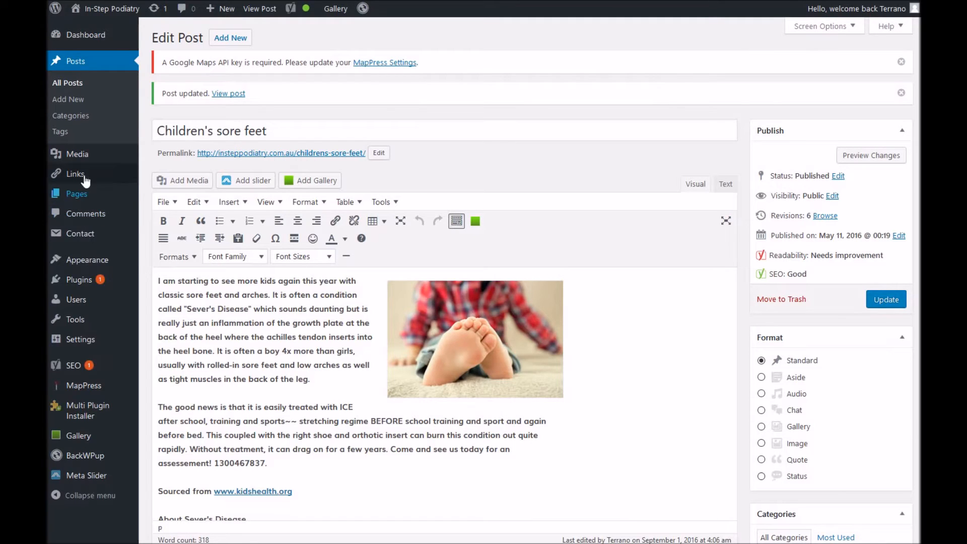
# Step: Open the list of all pages and check the front page's SEO rating
pyautogui.moveTo(69, 200)
pyautogui.click(69, 199)
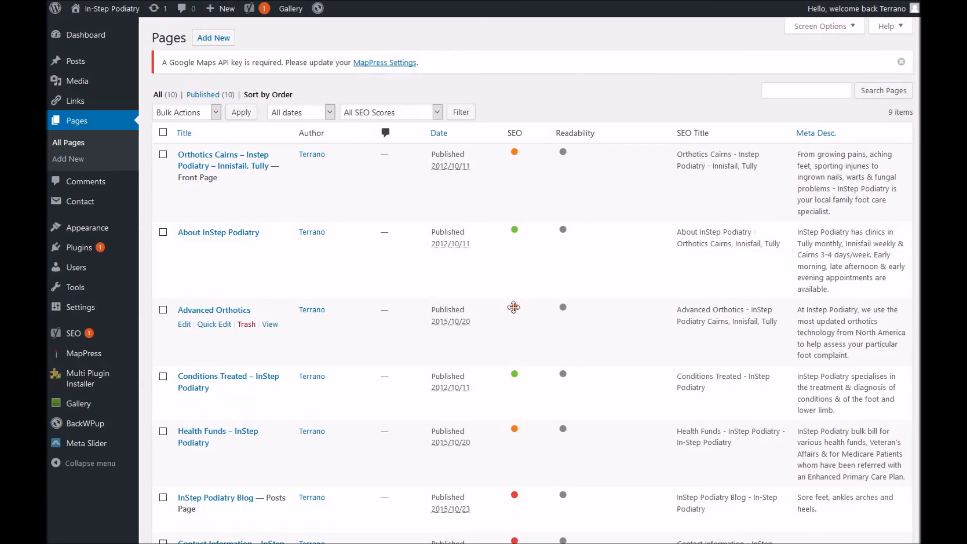
pyautogui.moveTo(513, 150)
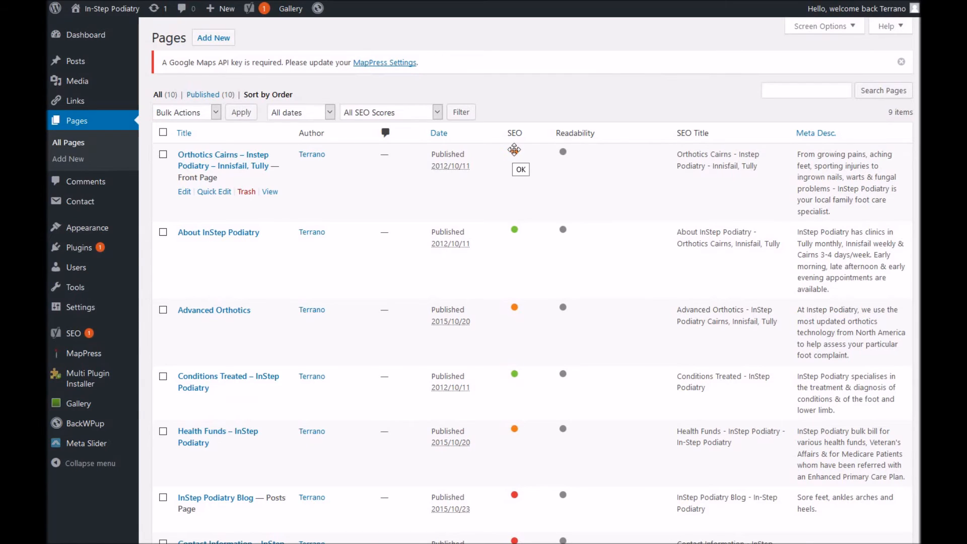